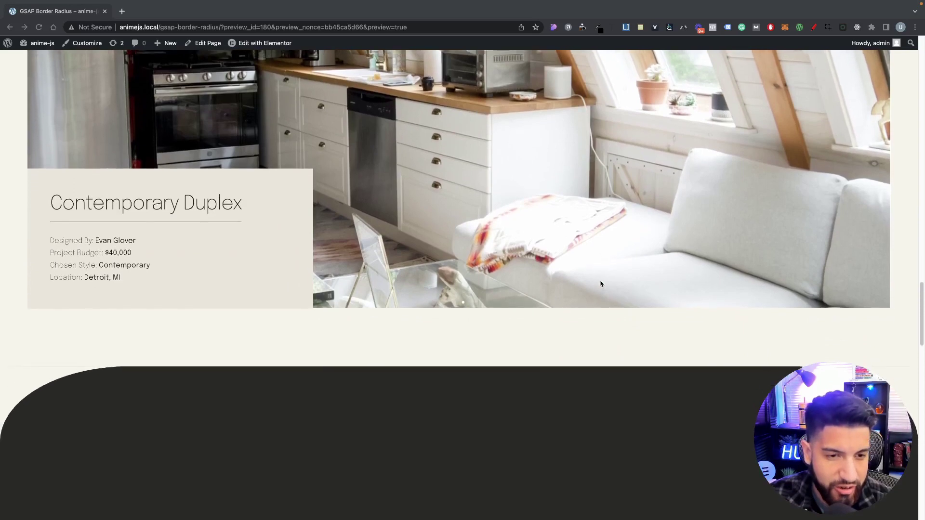
- Examine how the rounded top corners of the dark How It Works section change while scrolling the preview page
scroll(600, 284, down, 3)
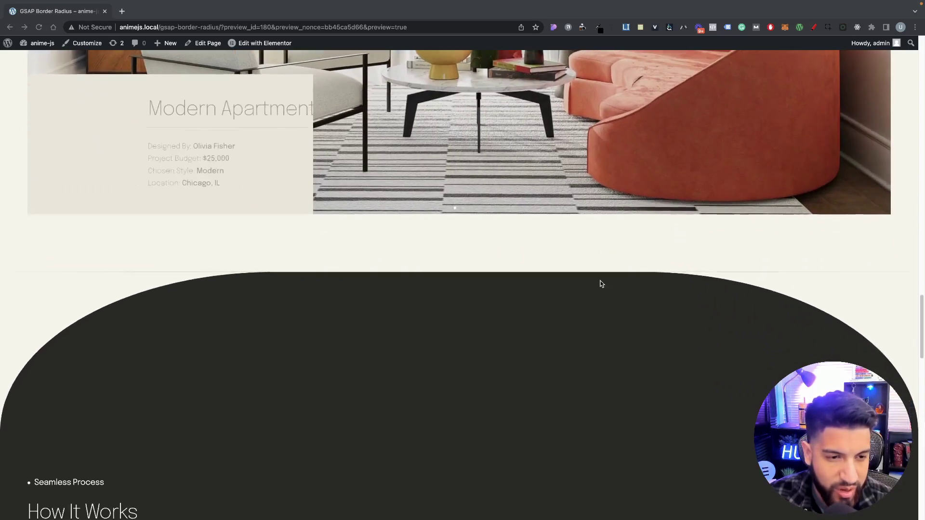
scroll(477, 304, down, 3)
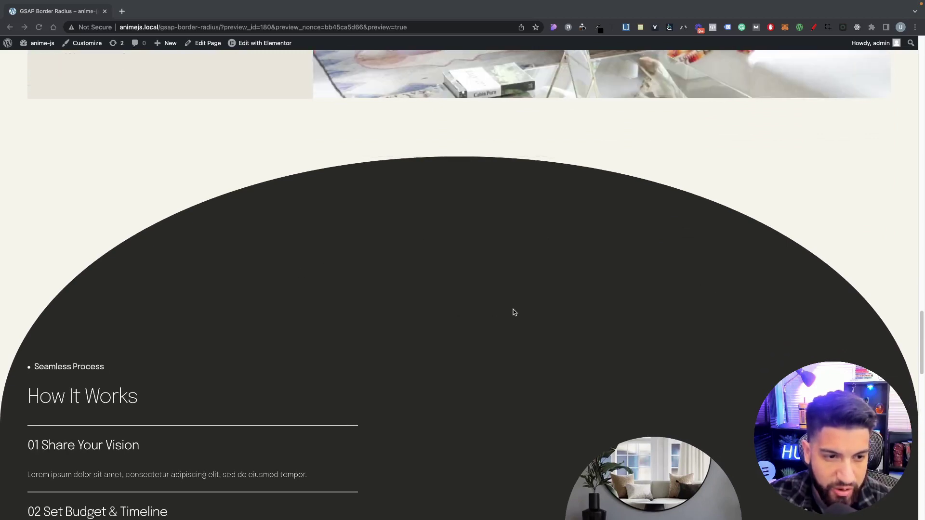
scroll(543, 313, down, 2)
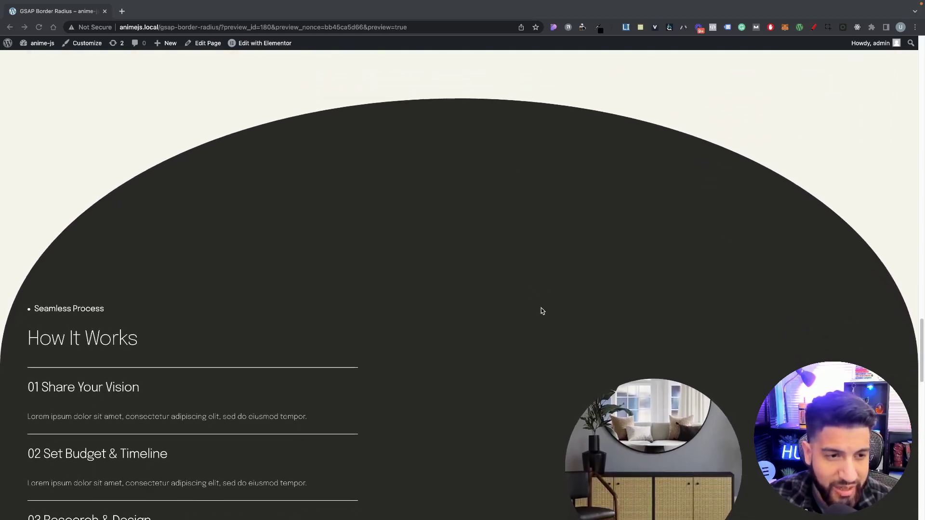
scroll(542, 309, up, 5)
scroll(541, 312, down, 3)
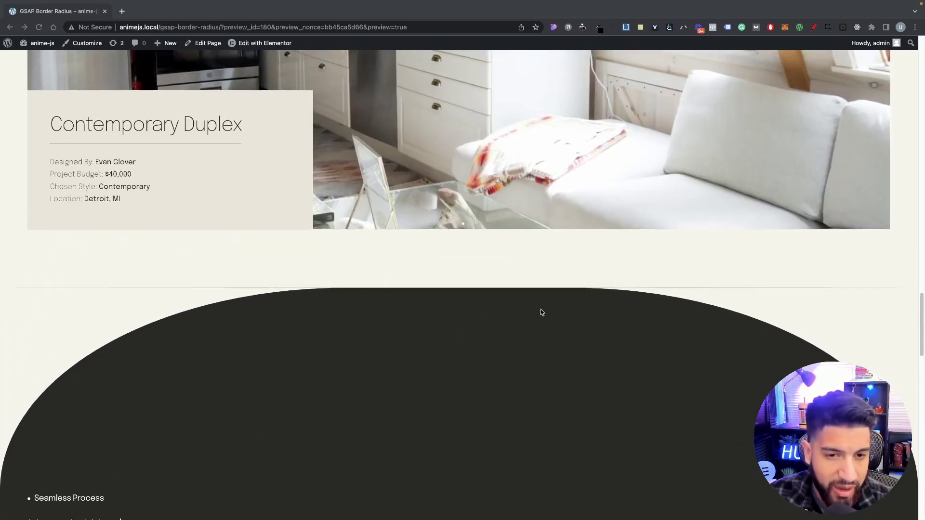
scroll(542, 313, down, 3)
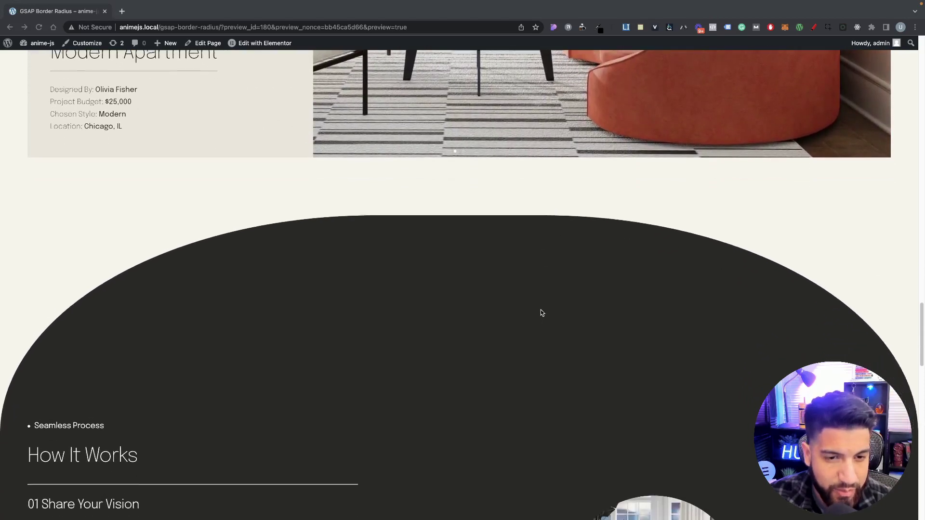
scroll(542, 314, down, 4)
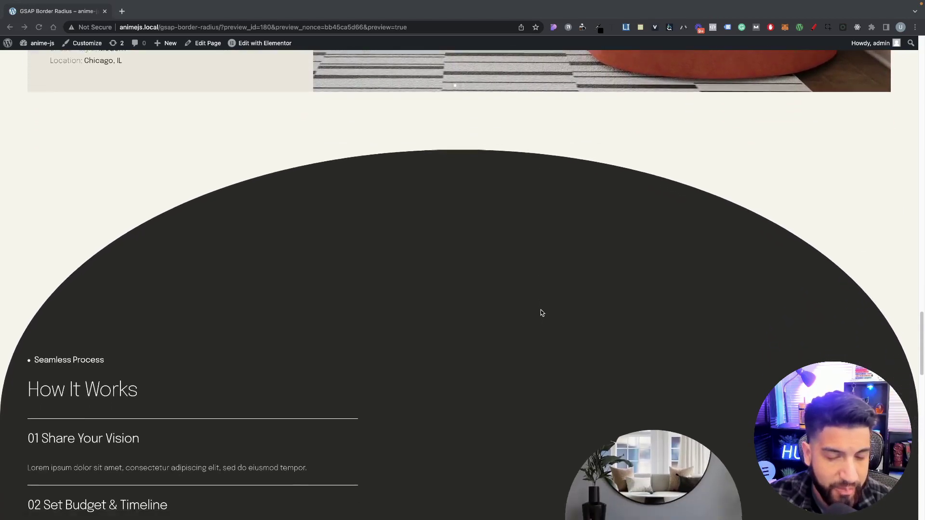
scroll(541, 313, down, 2)
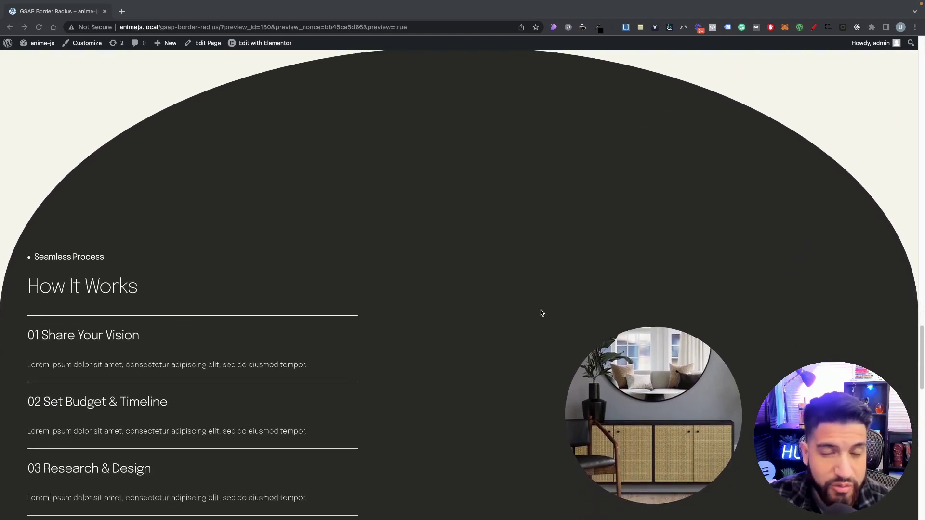
scroll(541, 312, down, 3)
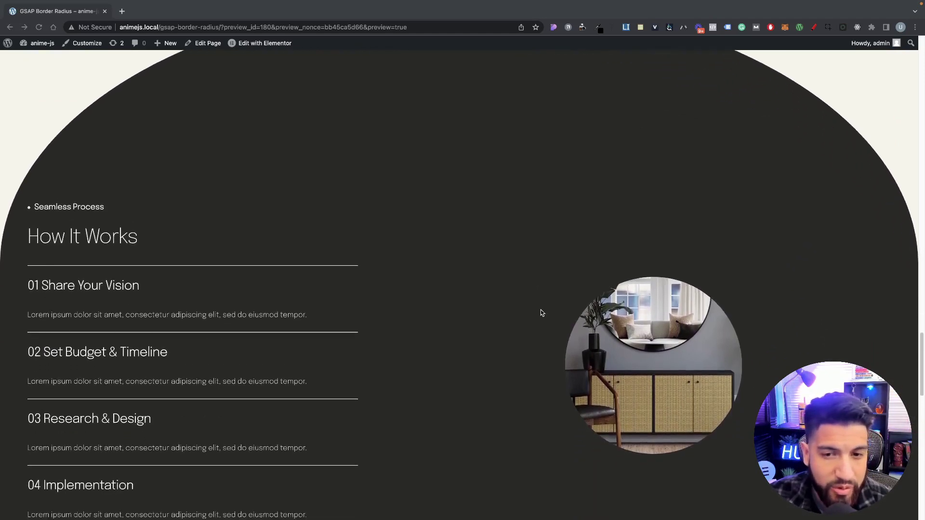
scroll(501, 309, up, 1)
scroll(482, 303, down, 4)
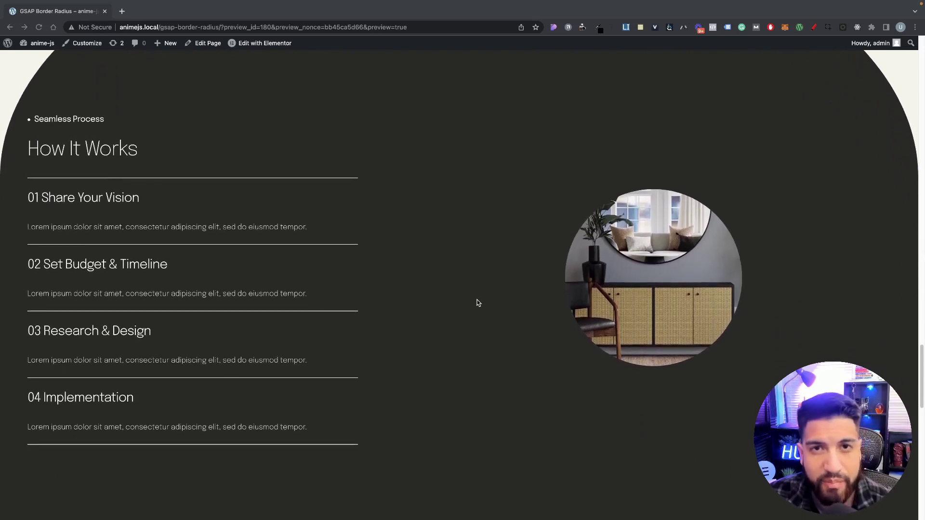
- Examine how the circular lake image beside the second How It Works list changes size as the page scrolls
scroll(478, 302, down, 10)
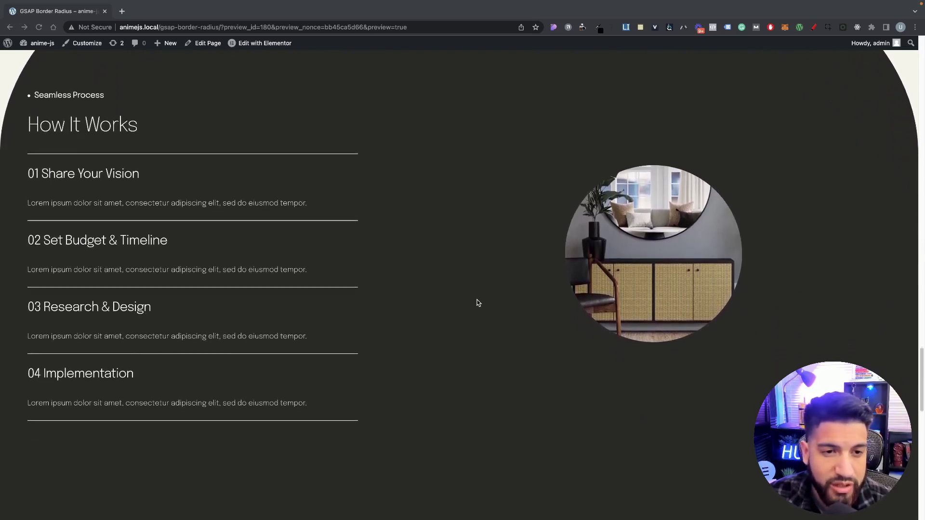
scroll(478, 302, down, 5)
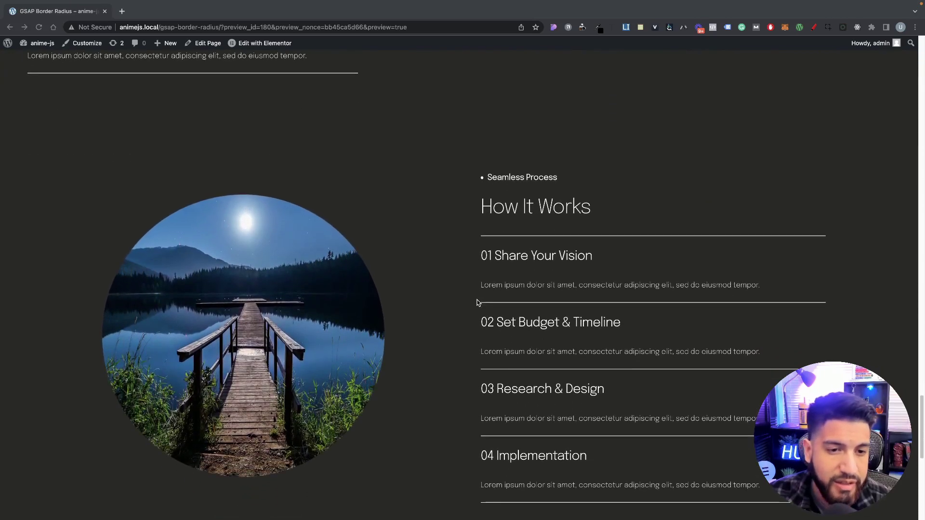
scroll(379, 329, down, 5)
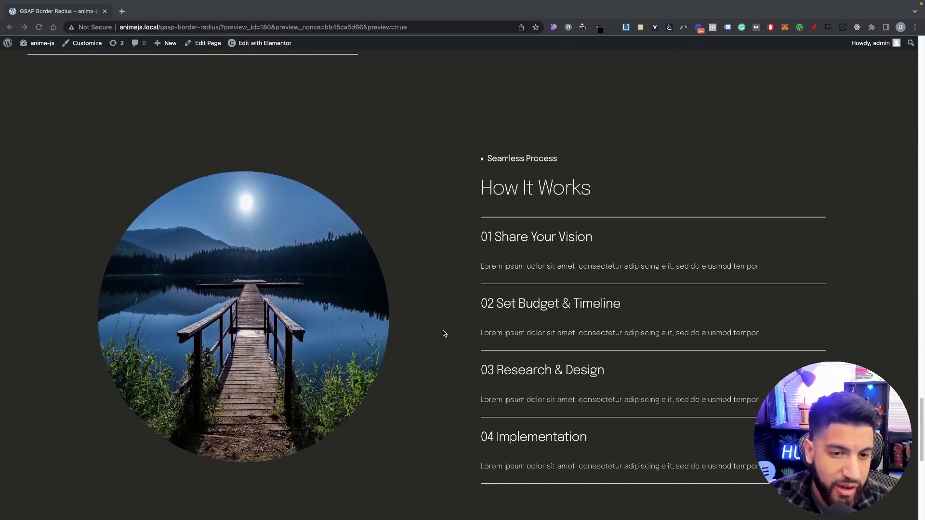
scroll(305, 276, up, 1)
scroll(305, 275, up, 6)
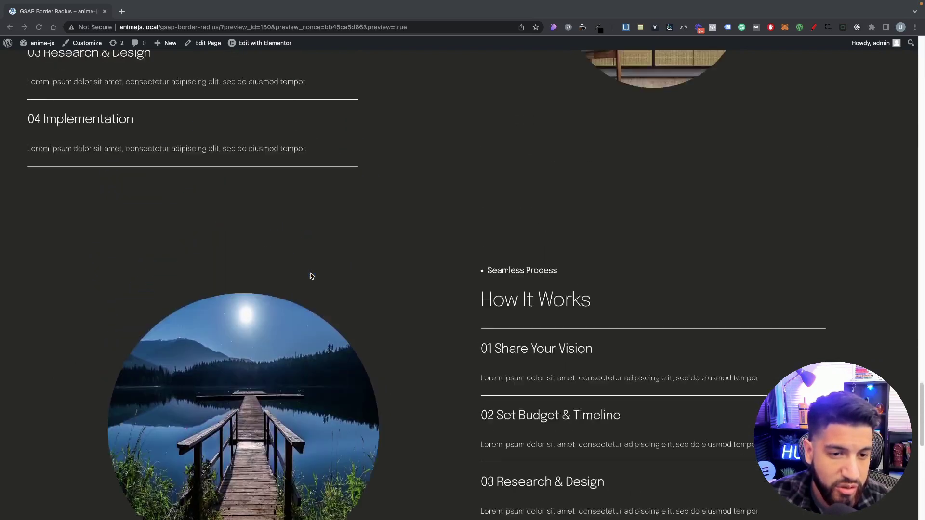
scroll(316, 377, down, 3)
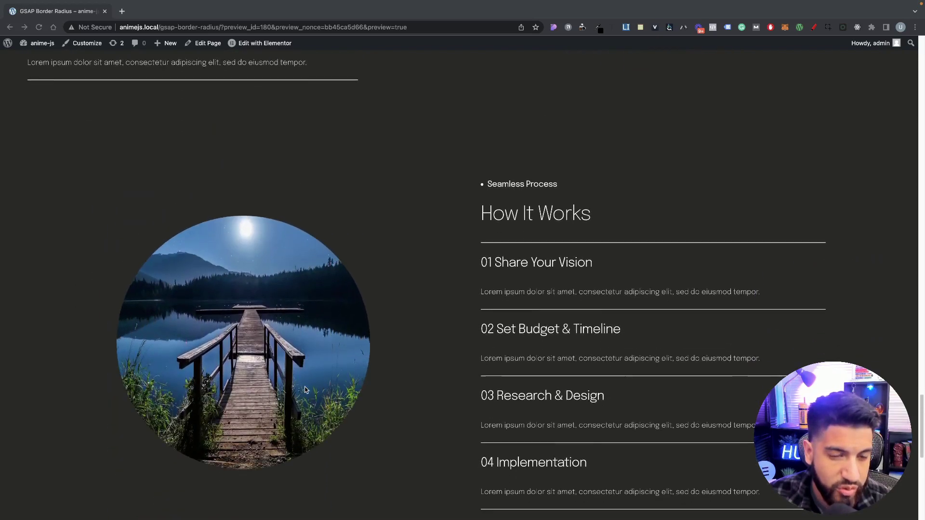
scroll(309, 388, up, 4)
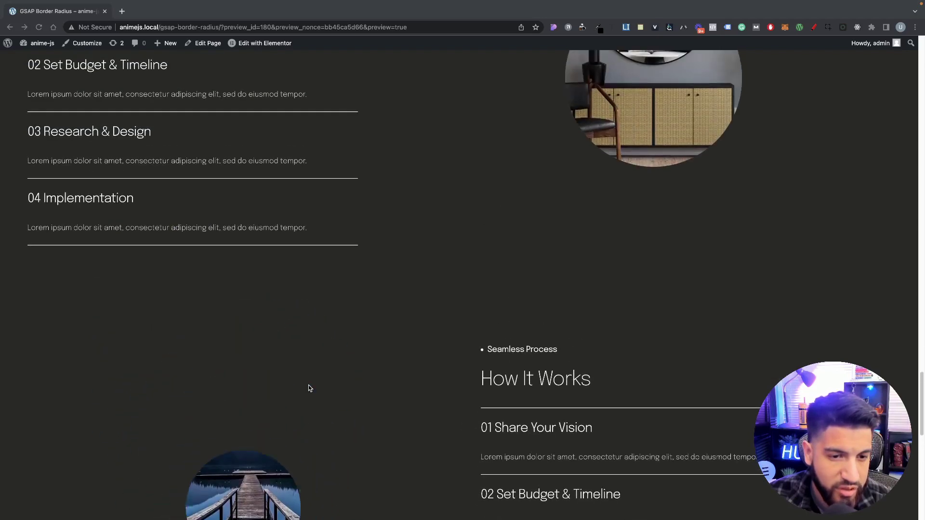
scroll(309, 388, down, 1)
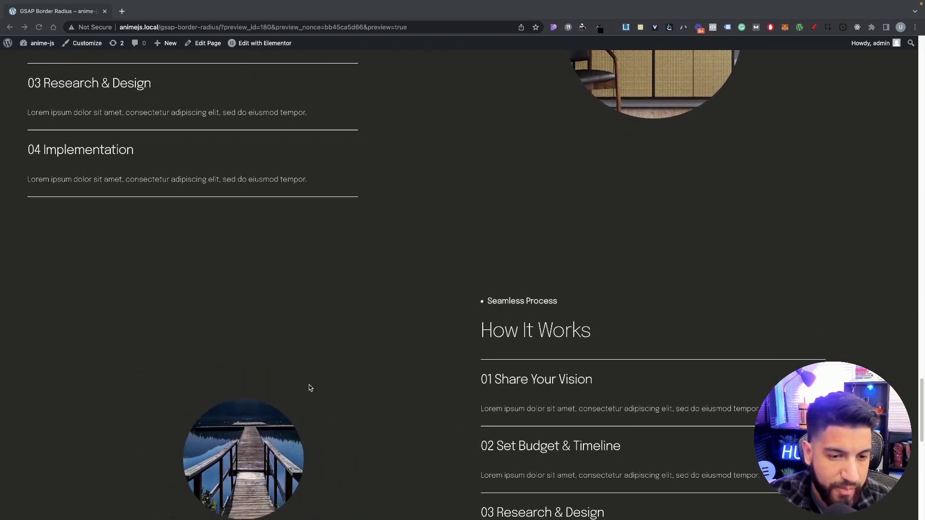
scroll(309, 385, down, 3)
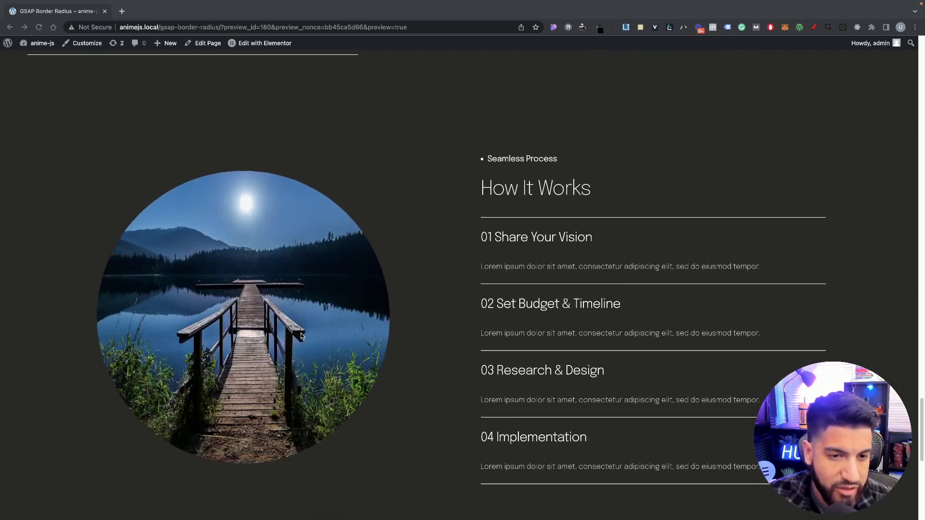
scroll(289, 320, down, 2)
scroll(306, 329, up, 4)
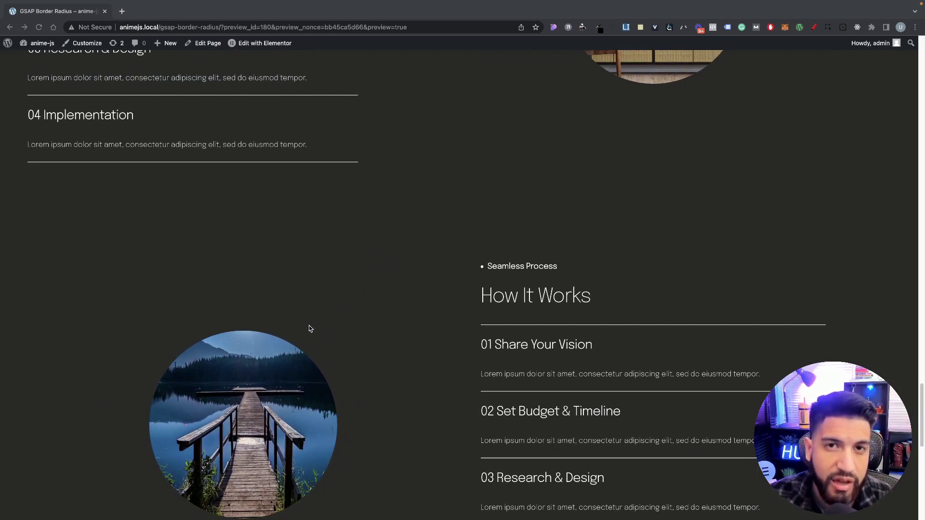
scroll(310, 328, up, 1)
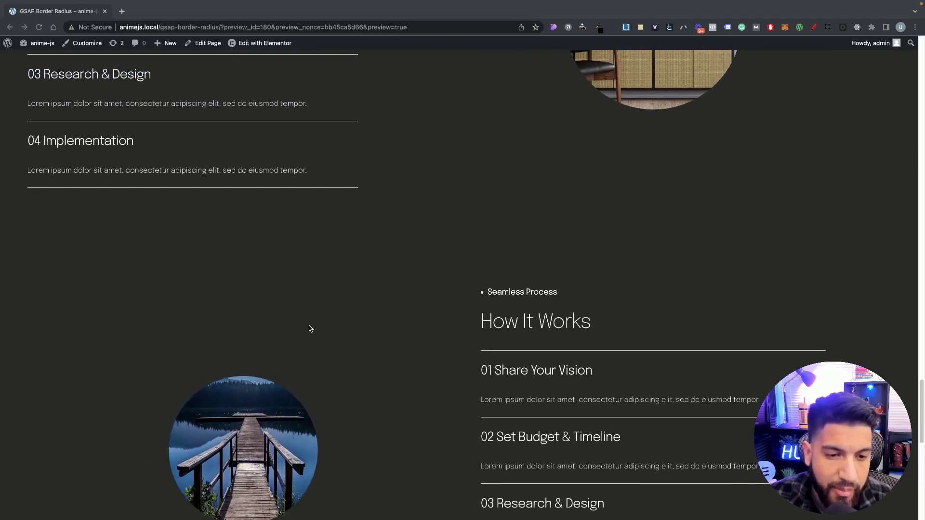
scroll(310, 329, down, 1)
scroll(310, 329, down, 3)
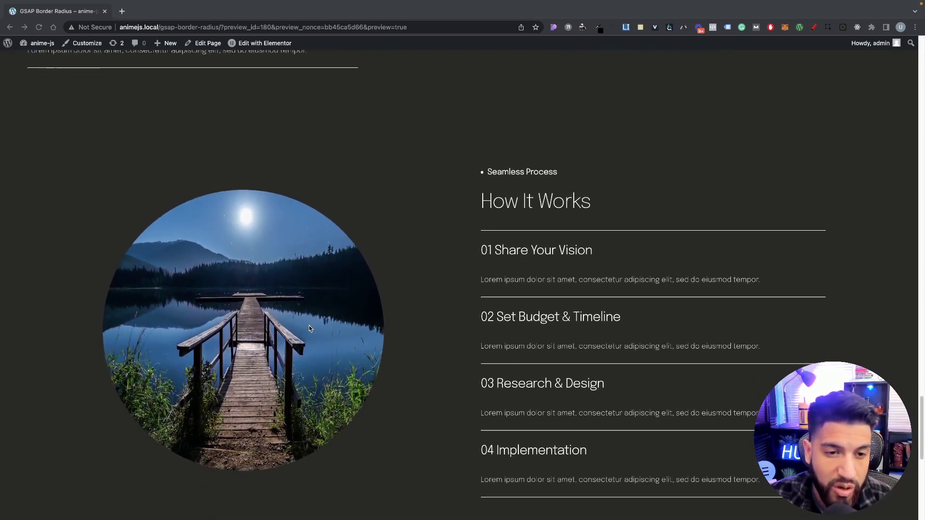
scroll(308, 325, up, 5)
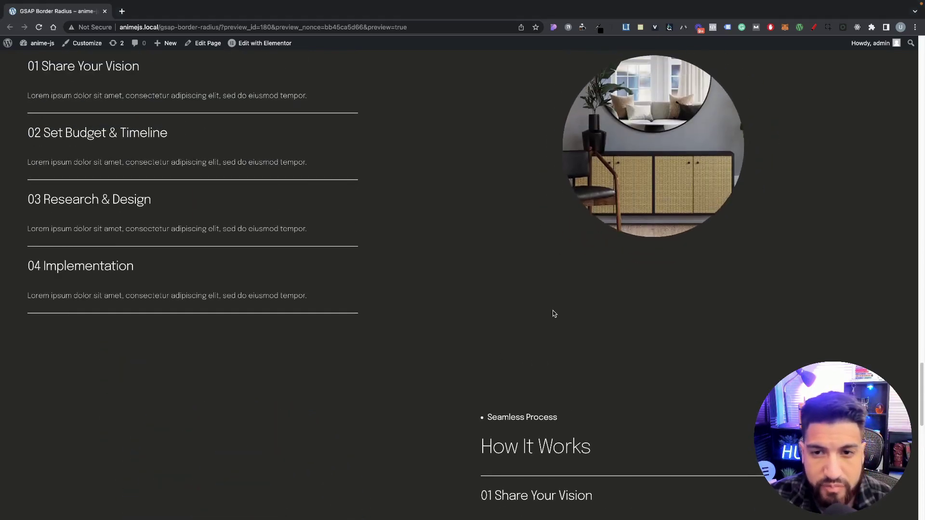
scroll(376, 313, down, 4)
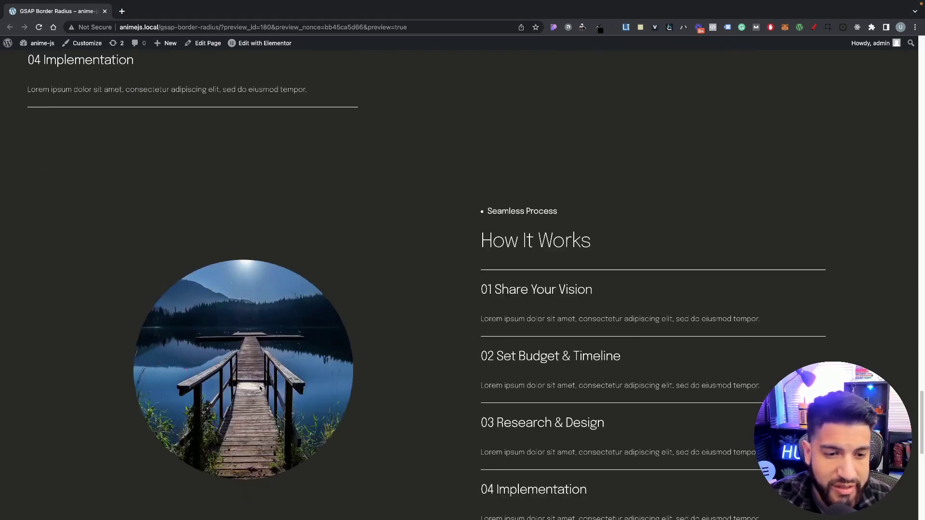
scroll(263, 381, down, 1)
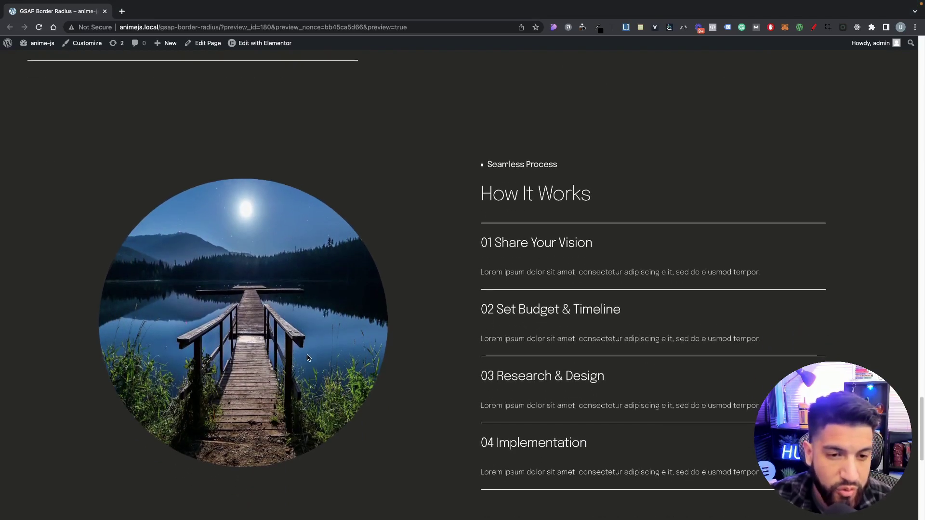
scroll(313, 361, up, 1)
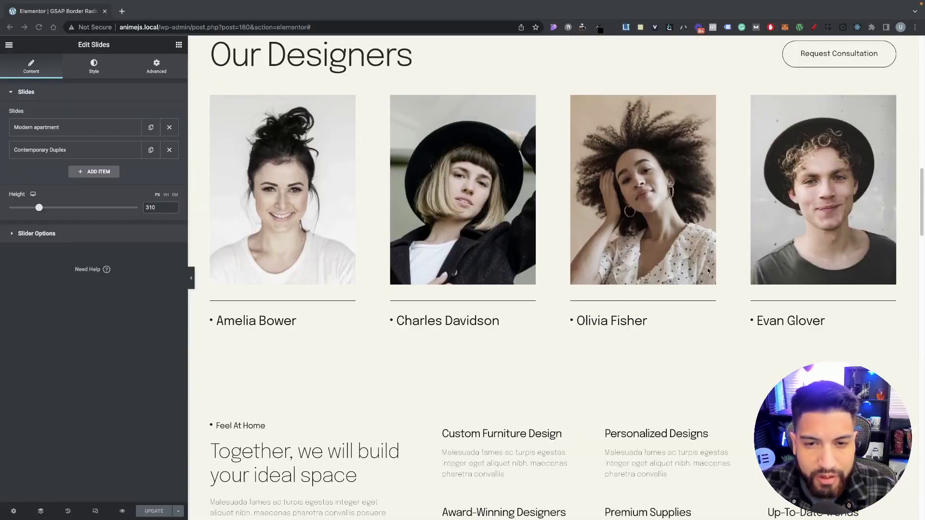
- In the Elementor editor, open the settings of the dark section containing the first How It Works list
scroll(472, 333, down, 3)
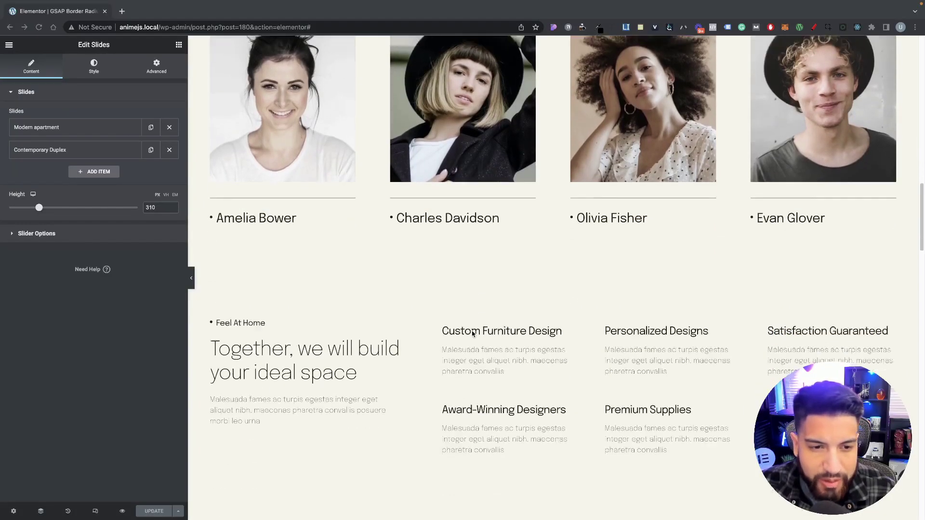
scroll(472, 333, down, 6)
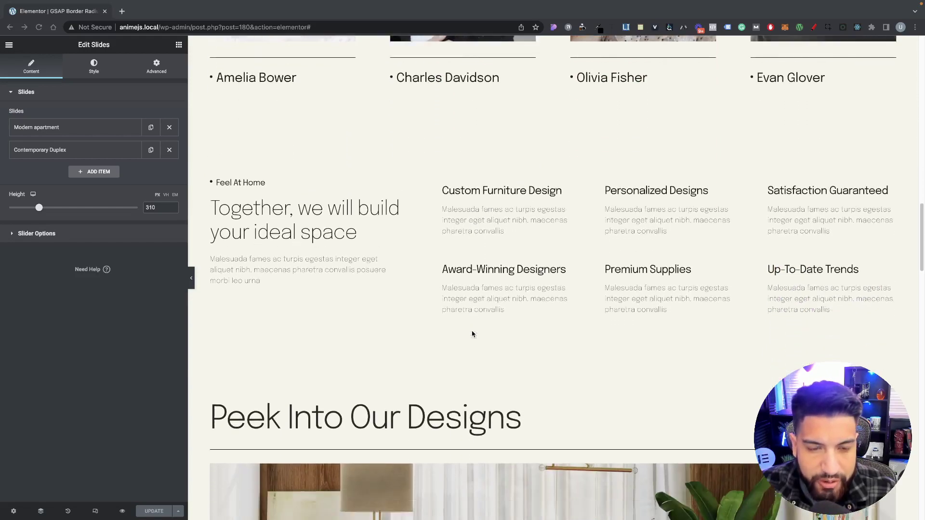
scroll(472, 333, down, 7)
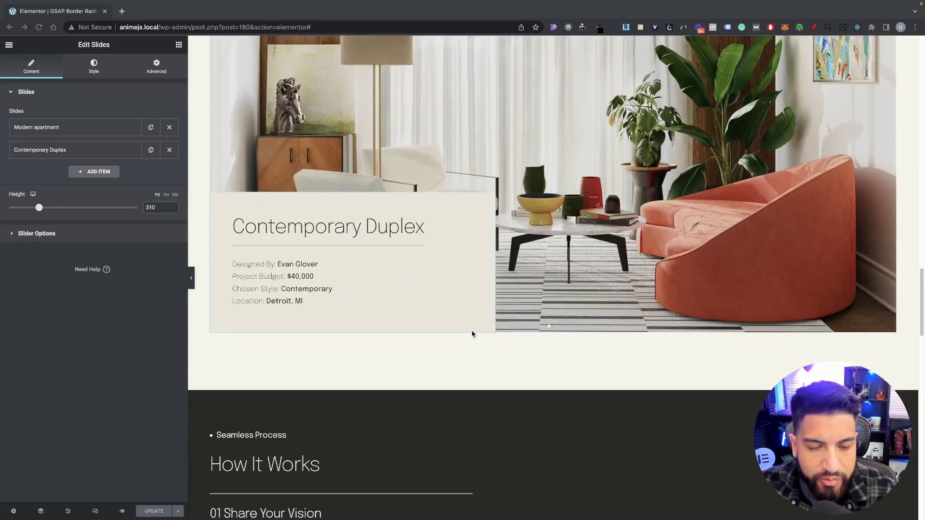
scroll(472, 333, down, 2)
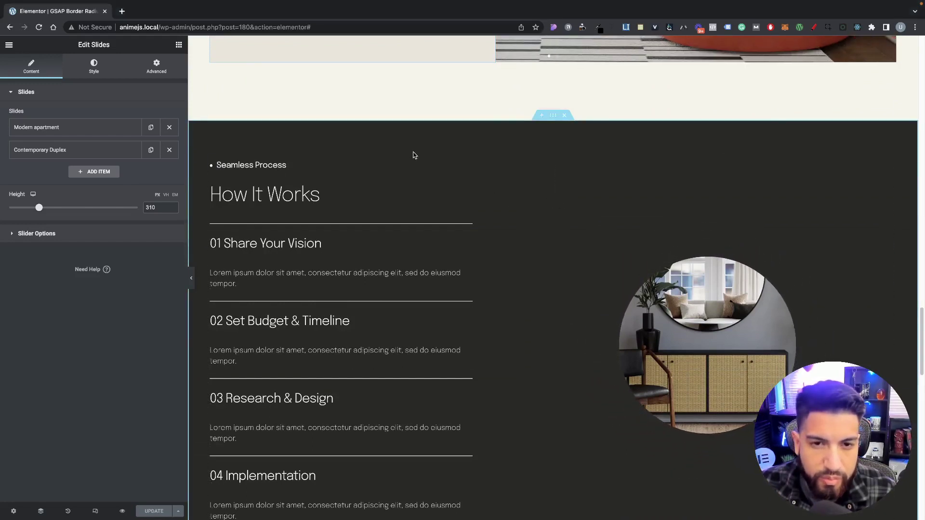
scroll(428, 250, down, 2)
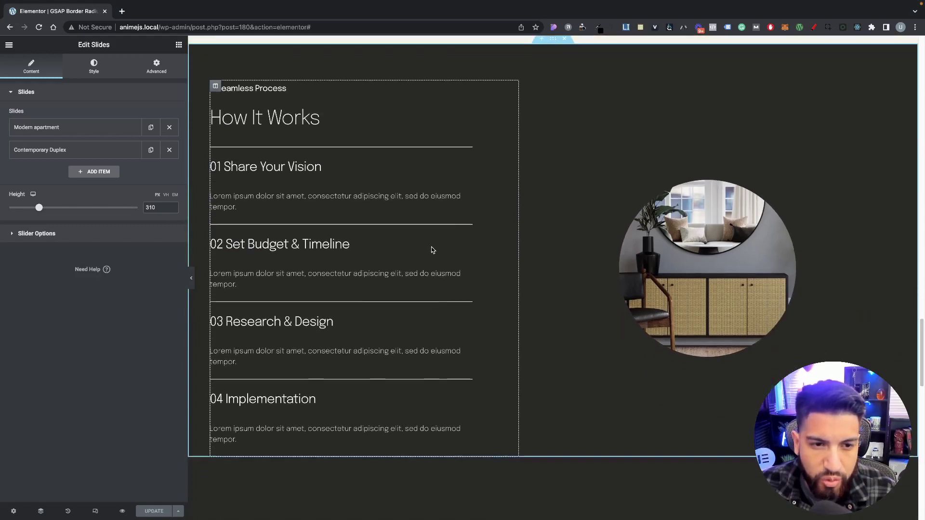
scroll(432, 250, up, 2)
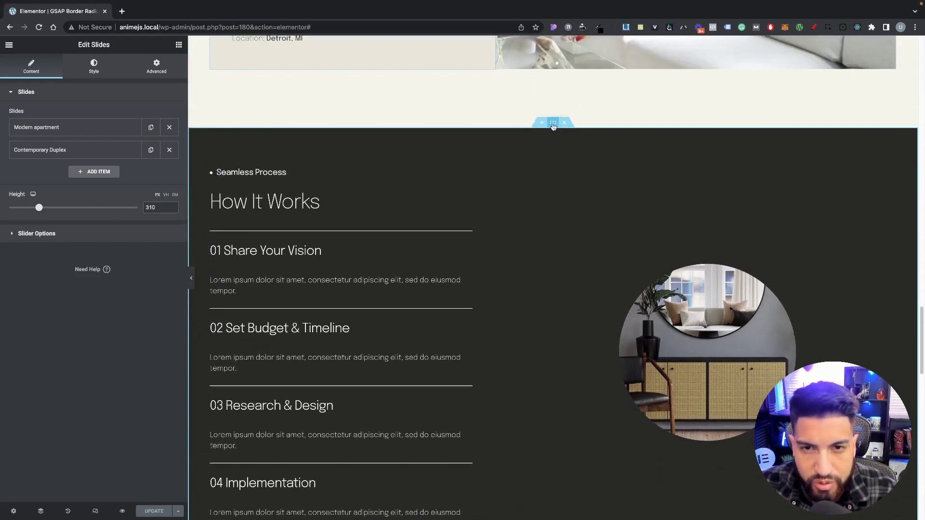
click(553, 124)
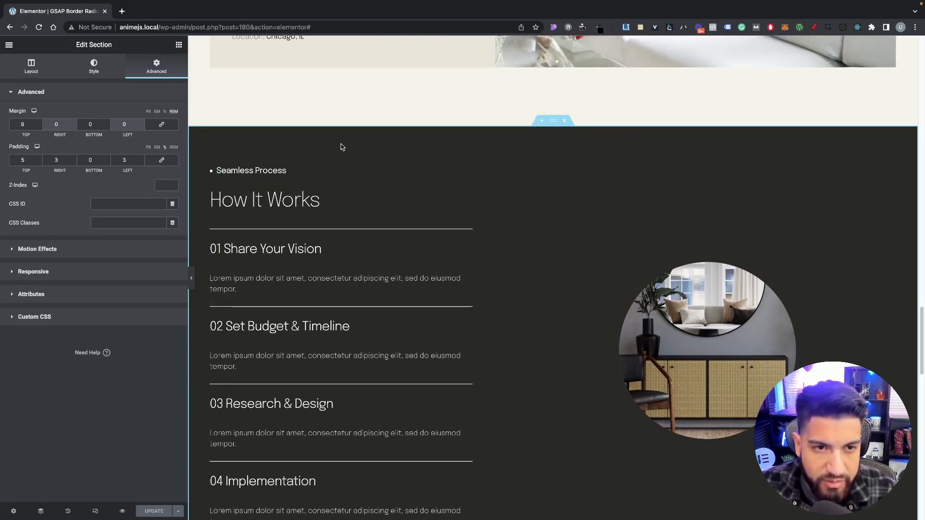
- Set the dark How It Works section's top padding to 15%
scroll(520, 195, down, 1)
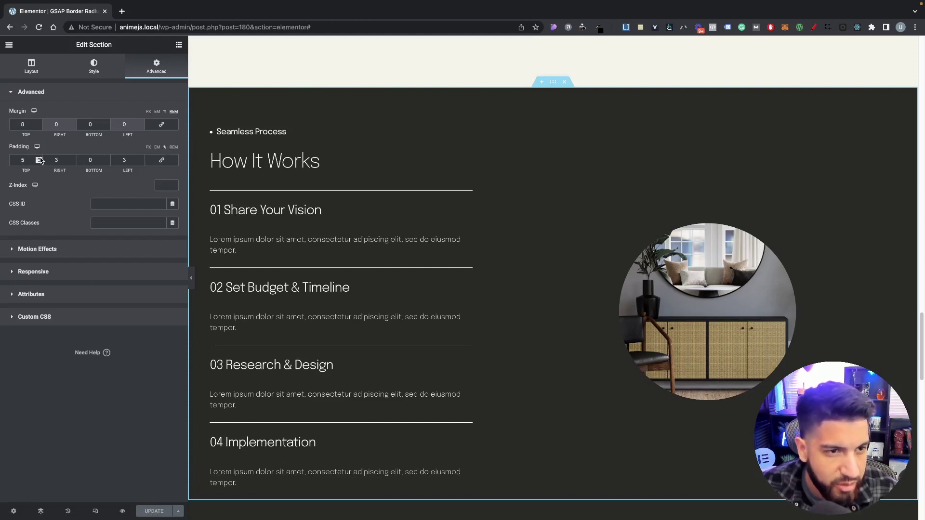
key(Up)
key(Up)
key(Up)
key(Up)
key(Up)
key(Up)
key(Up)
key(Up)
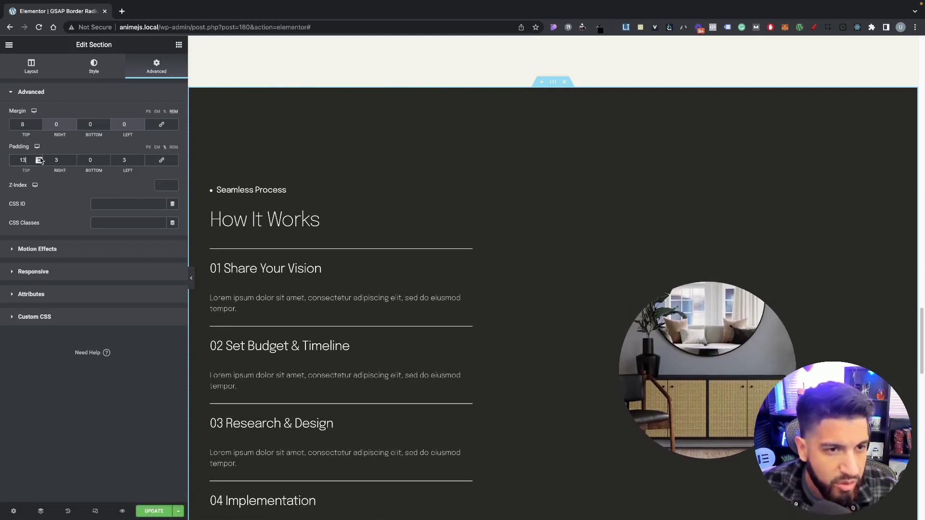
key(Up)
key(Up)
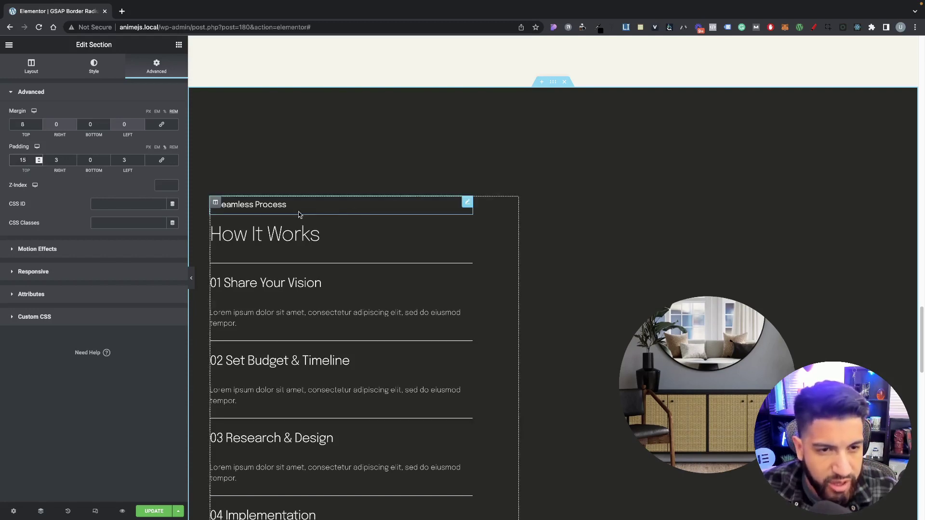
scroll(610, 236, down, 1)
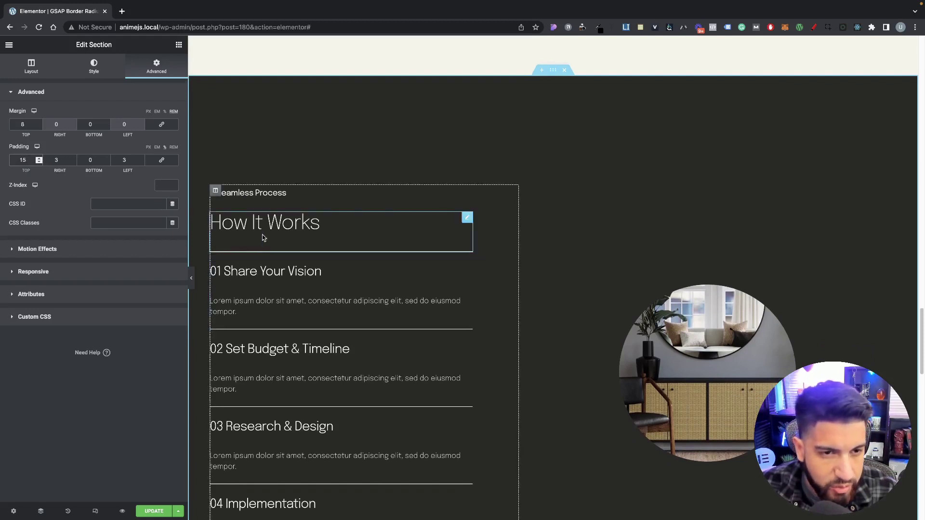
- Give the dark How It Works section the CSS class radius-section
scroll(482, 231, down, 1)
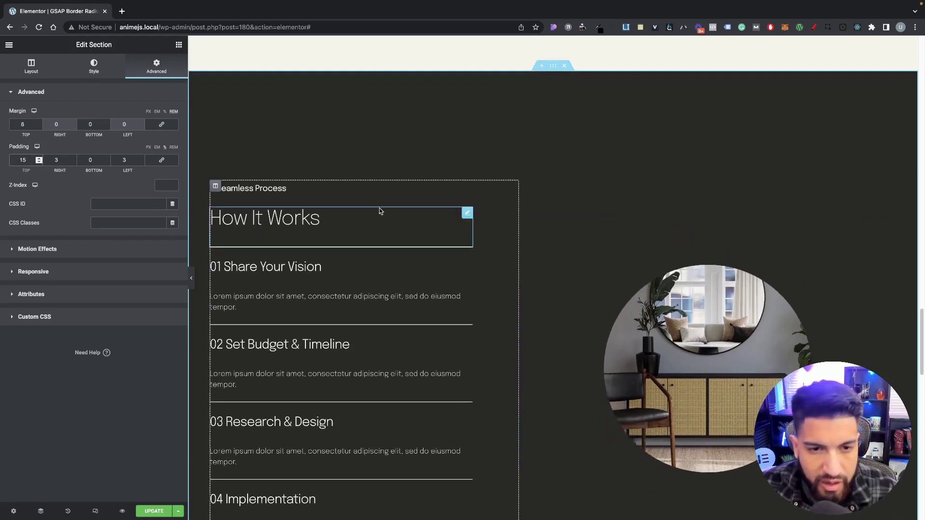
scroll(376, 210, down, 3)
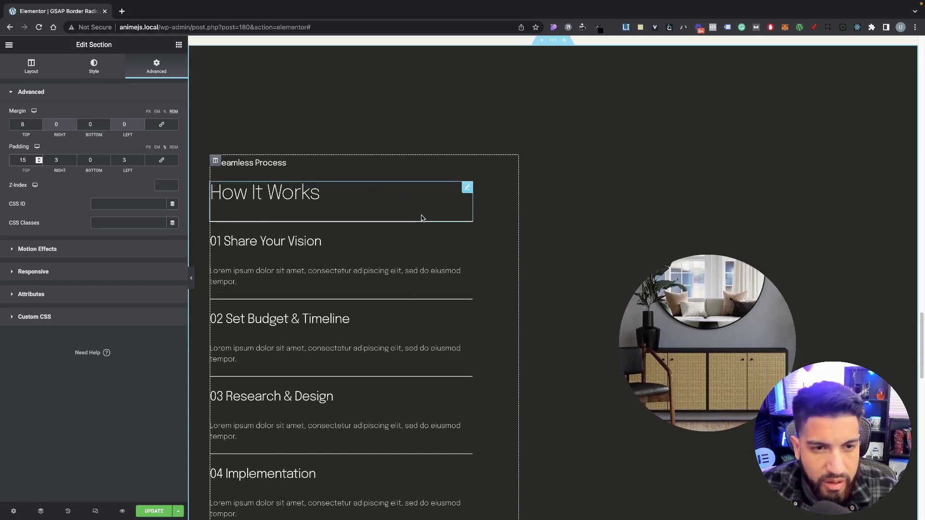
scroll(404, 214, up, 3)
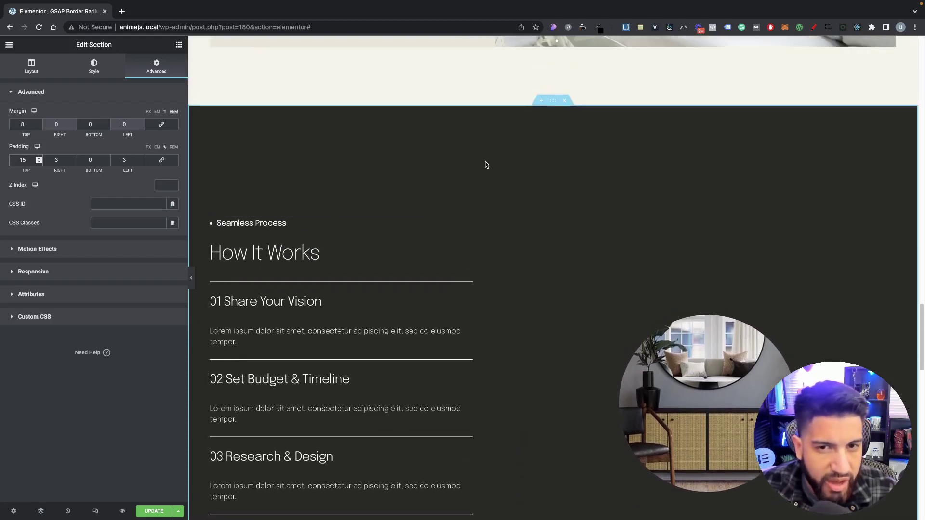
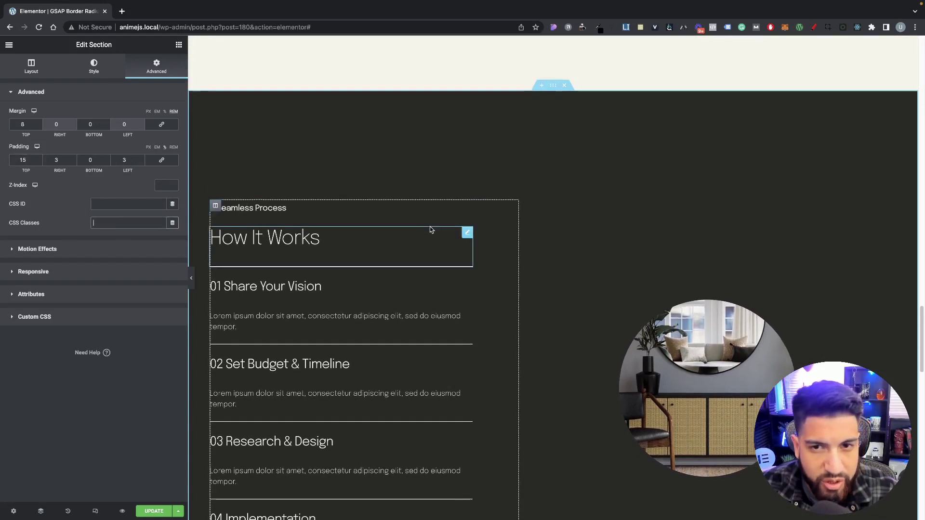
scroll(388, 228, up, 2)
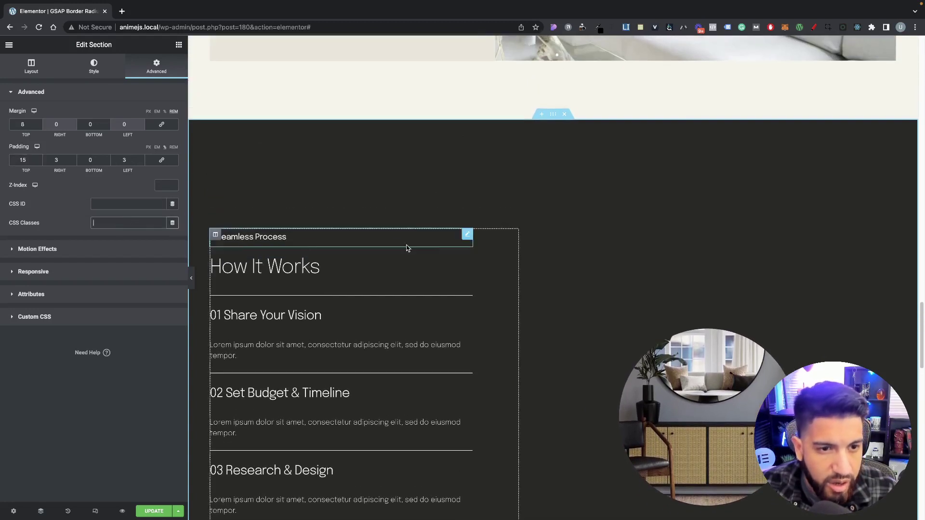
scroll(407, 248, down, 1)
scroll(426, 255, up, 1)
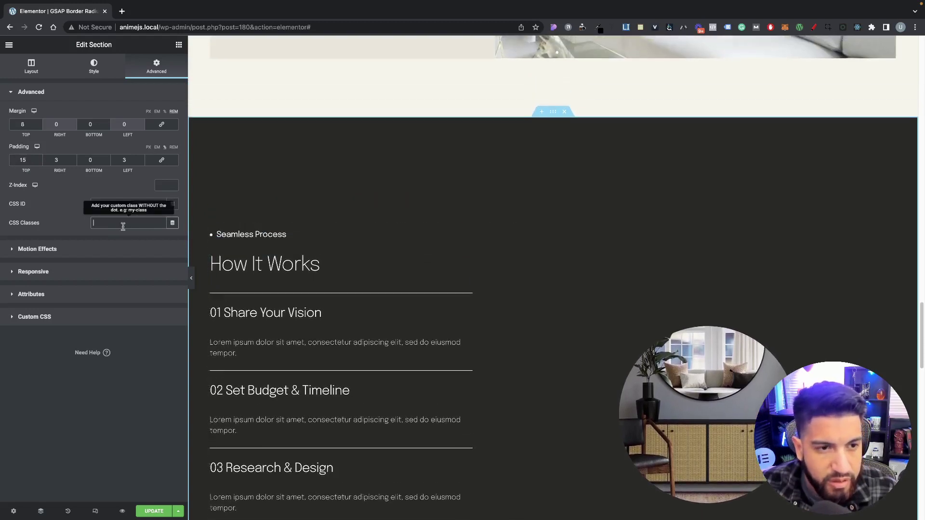
click(123, 223)
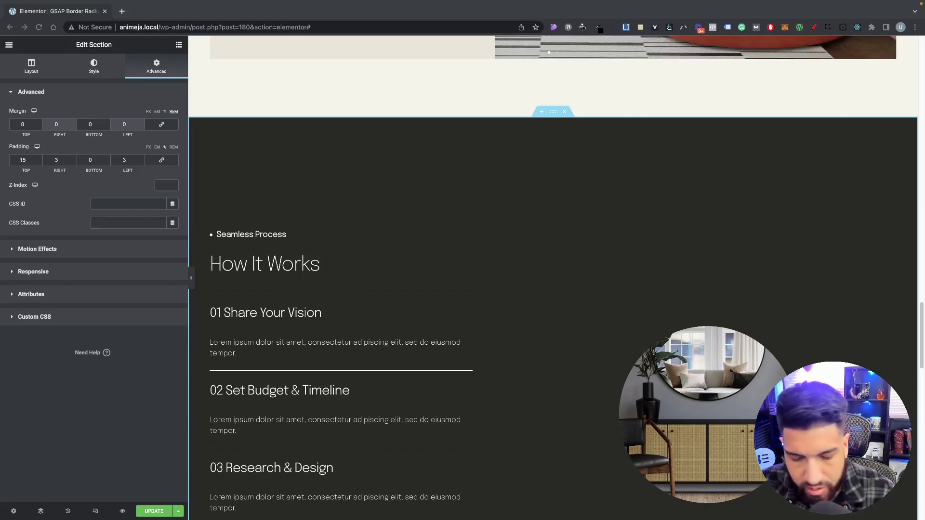
click(105, 223)
text(radius-section)
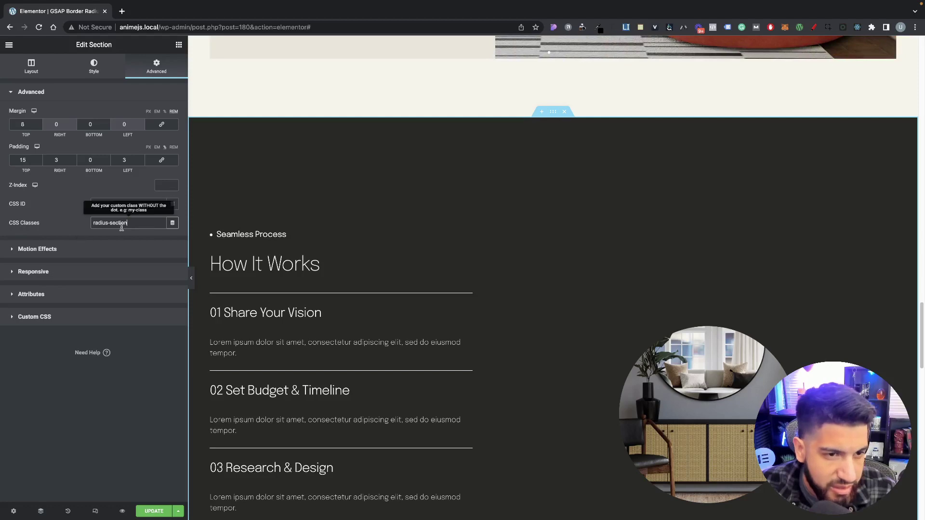
- Save the changes to the GSAP Border Radius page
scroll(501, 256, down, 2)
scroll(512, 260, up, 3)
scroll(482, 270, down, 3)
scroll(318, 378, up, 2)
click(153, 509)
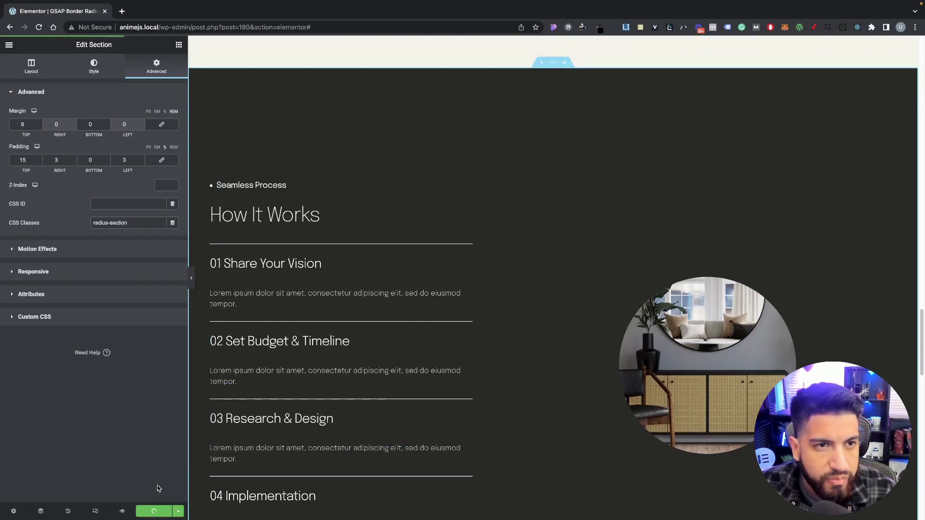
- Open the WordPress dashboard in a separate browser tab and go to the list of pages
click(14, 514)
click(10, 47)
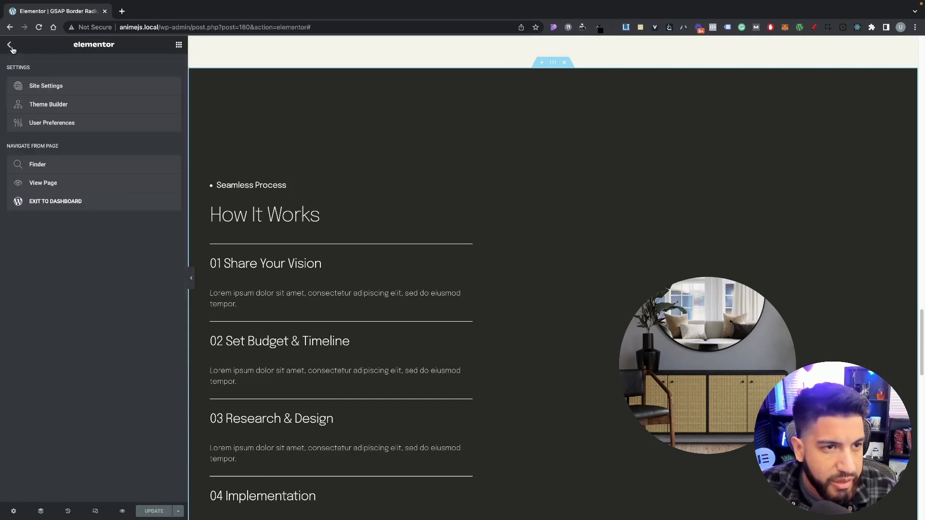
click(52, 202)
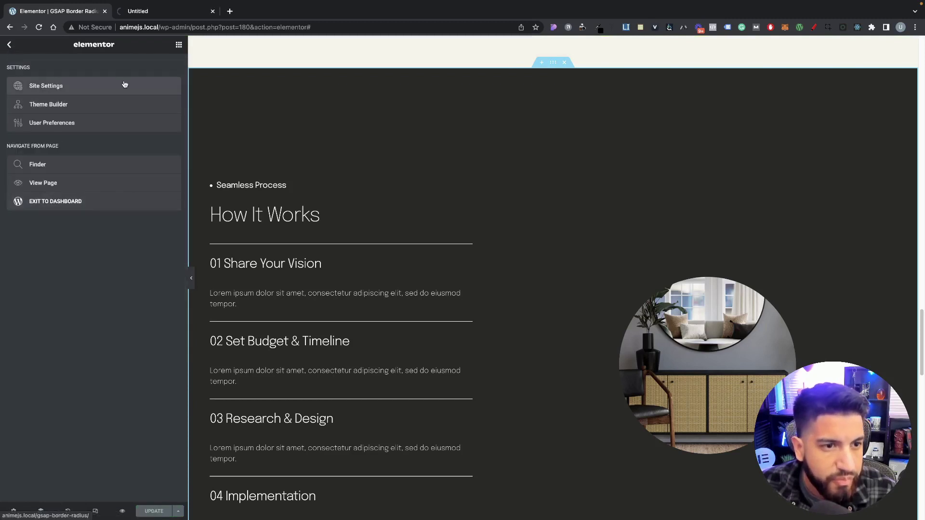
click(138, 11)
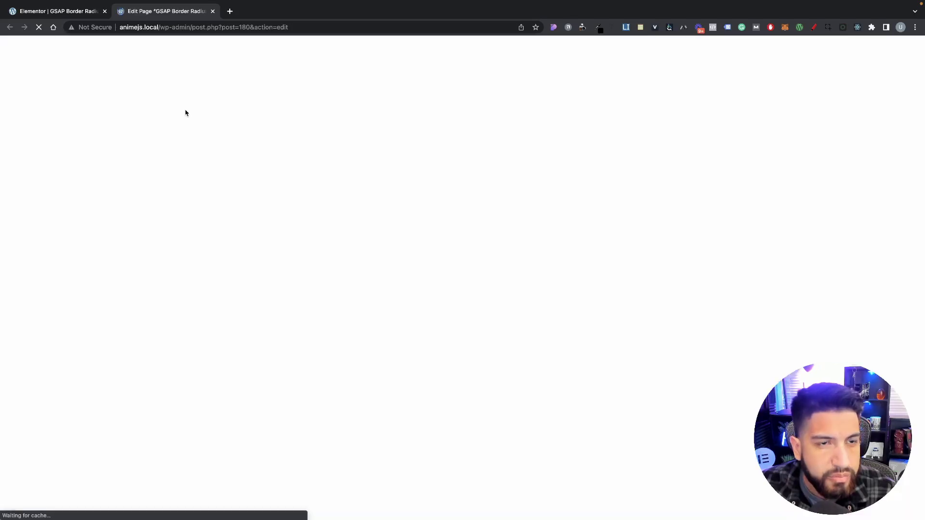
click(13, 49)
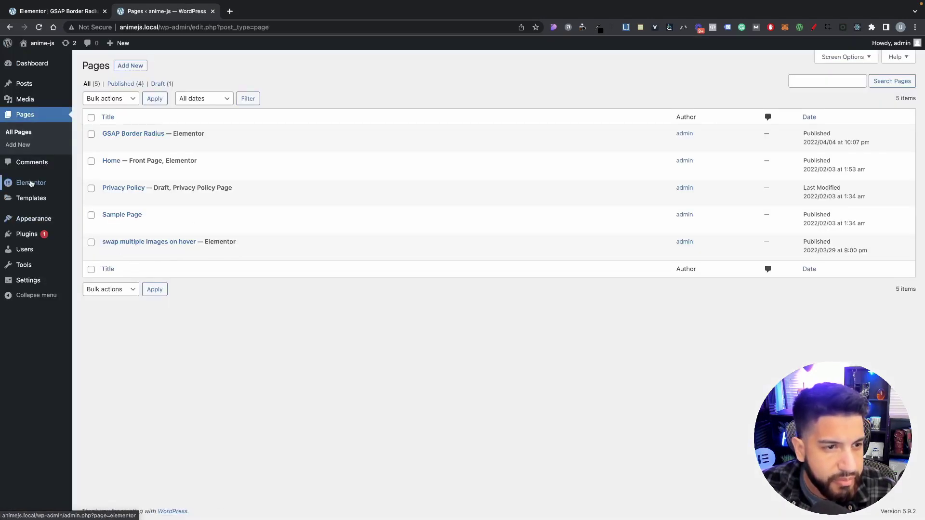
- Create a new Elementor custom code snippet
mouse_move(31, 184)
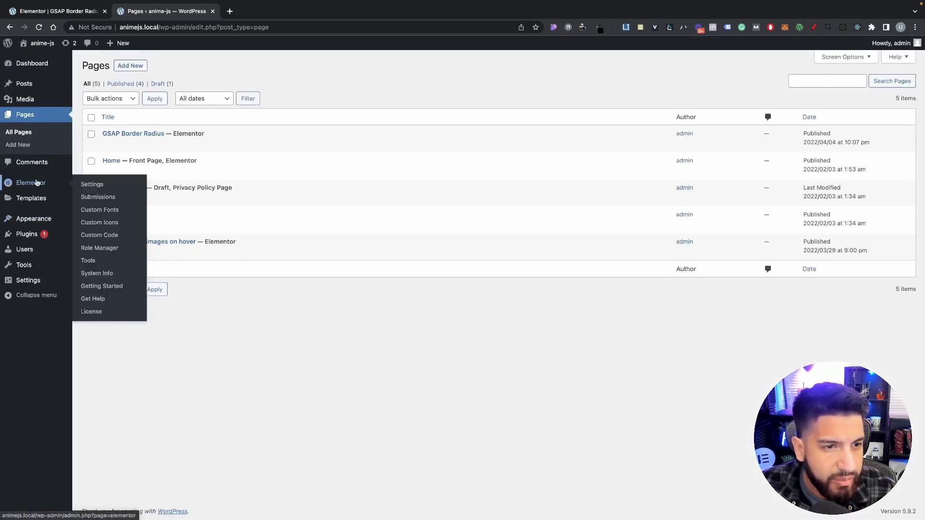
click(108, 236)
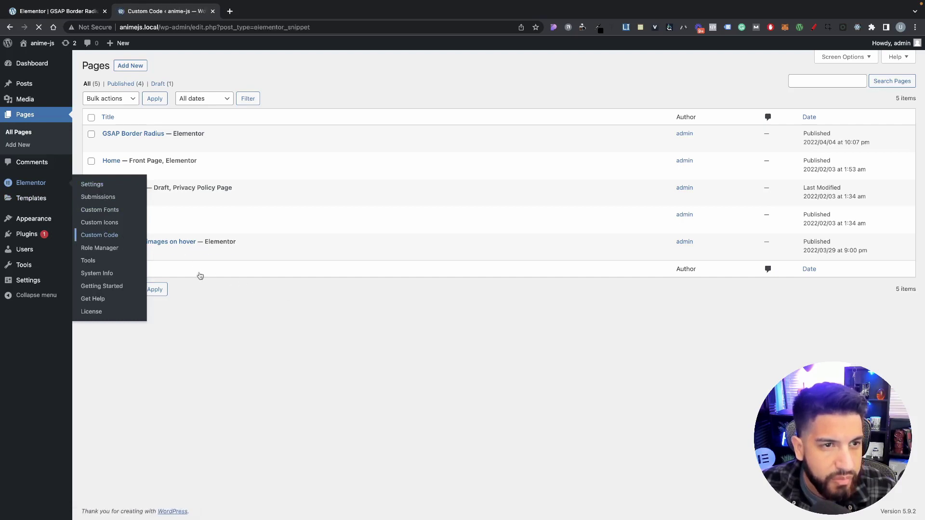
click(185, 62)
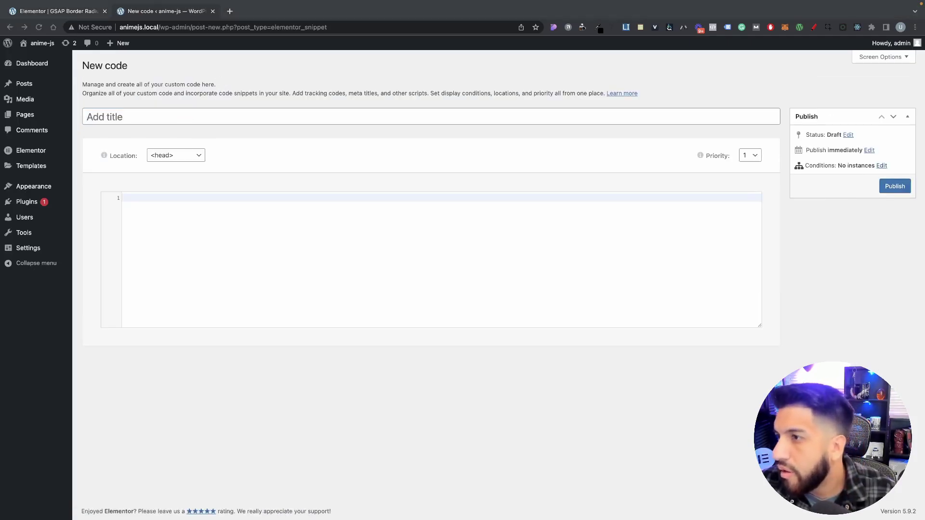
- Title the new code snippet "Gsap Section Radius"
click(114, 118)
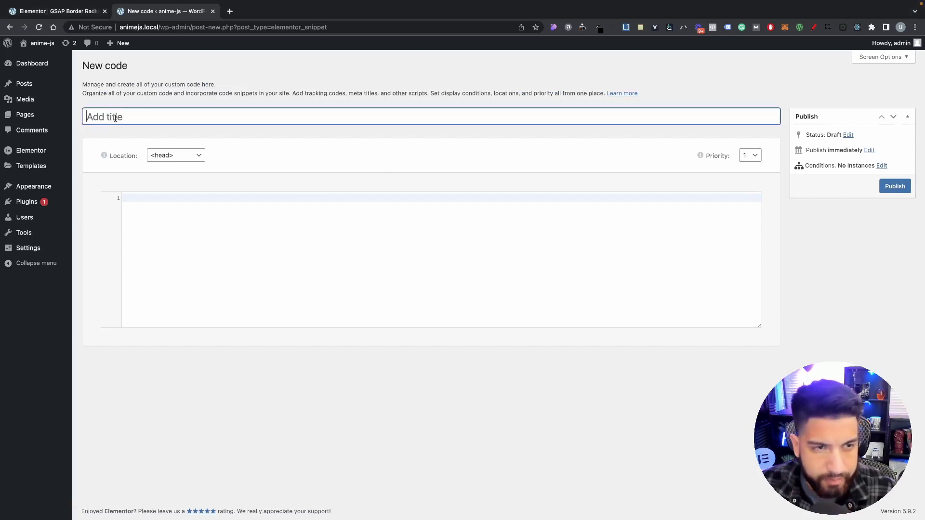
text(Gsap)
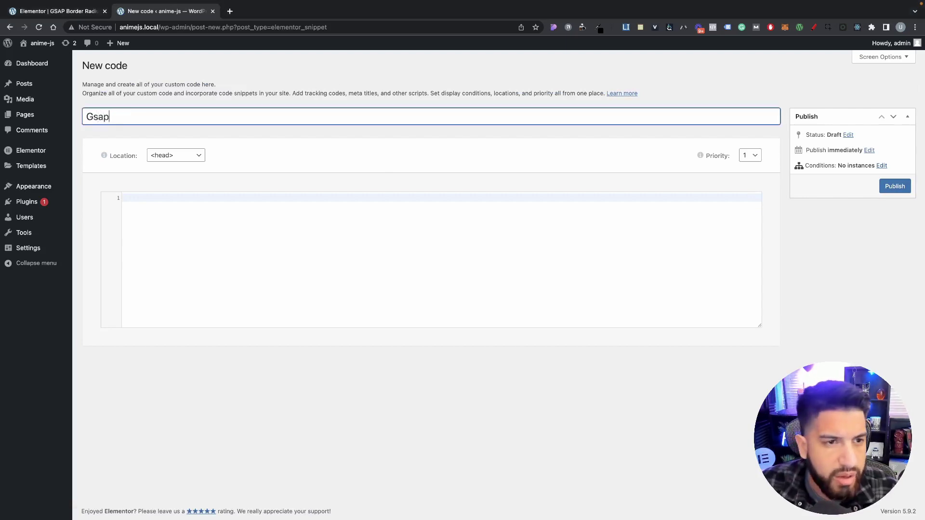
text( Section Radius)
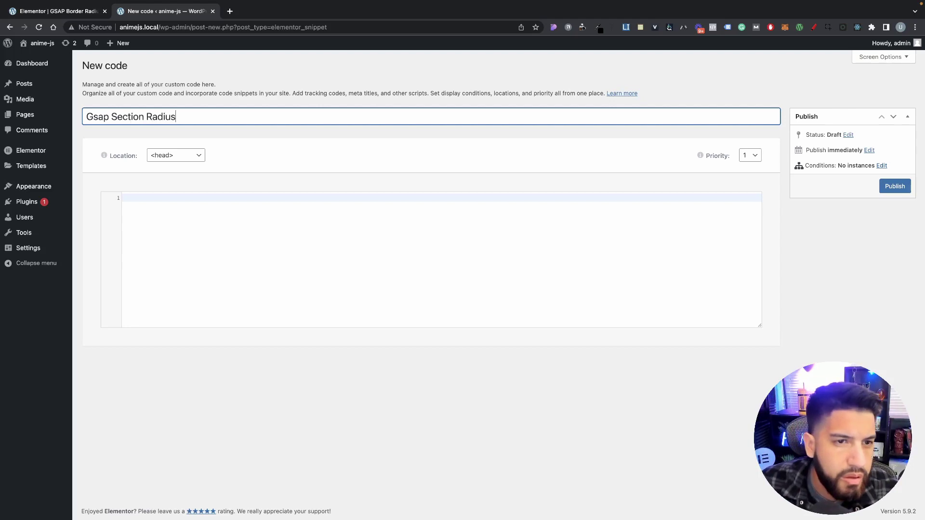
- Paste the radius_section script with the GSAP 3.9.0 and ScrollTrigger library links, and set its location to </body> - End
click(238, 240)
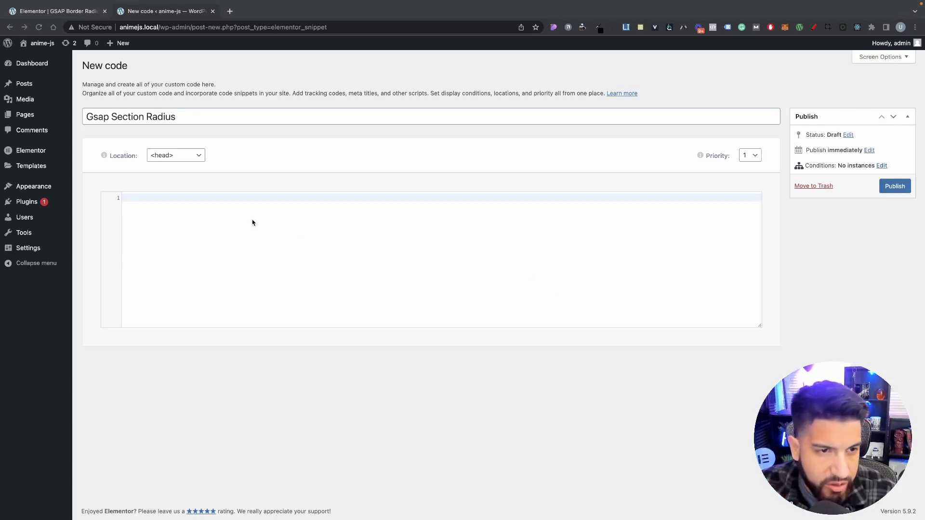
click(203, 214)
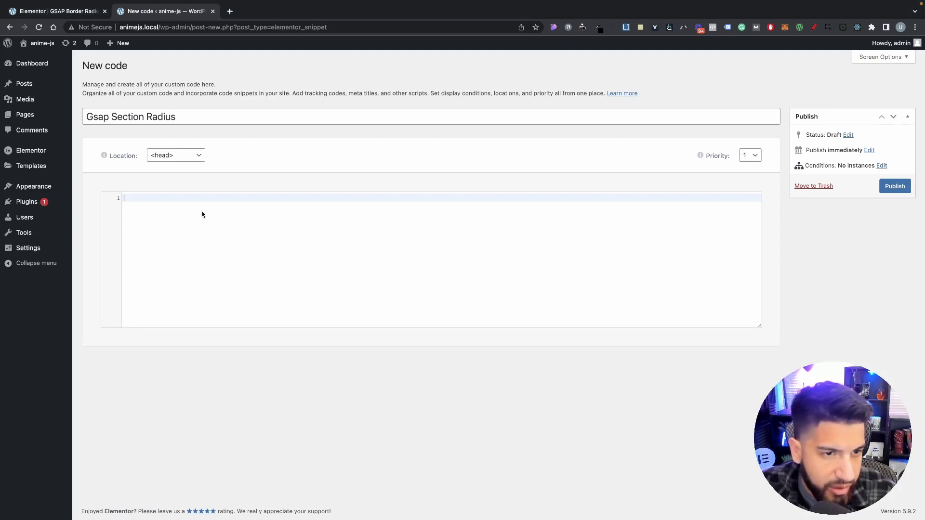
key(super+v)
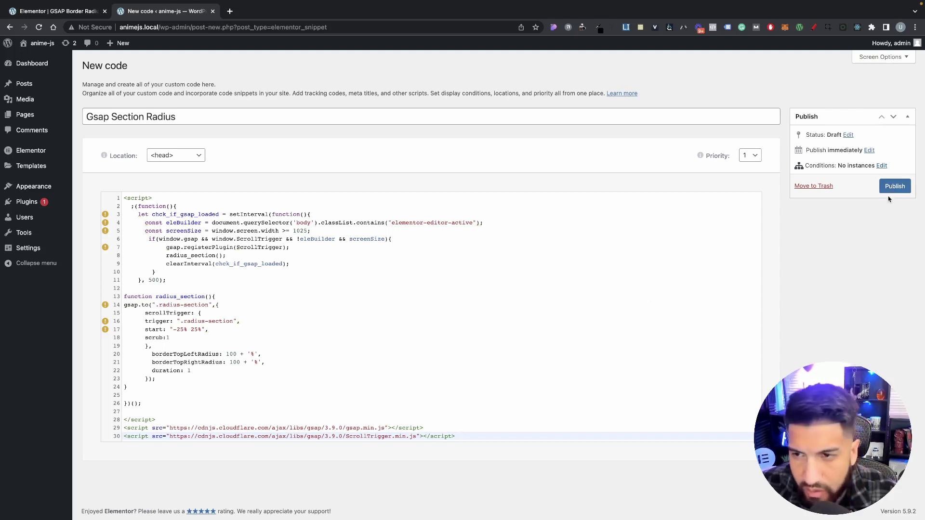
click(177, 155)
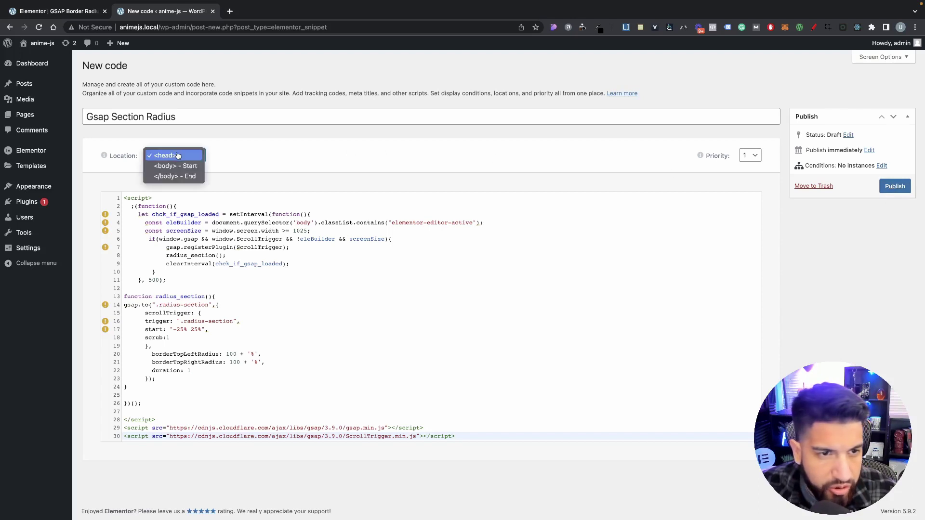
click(186, 177)
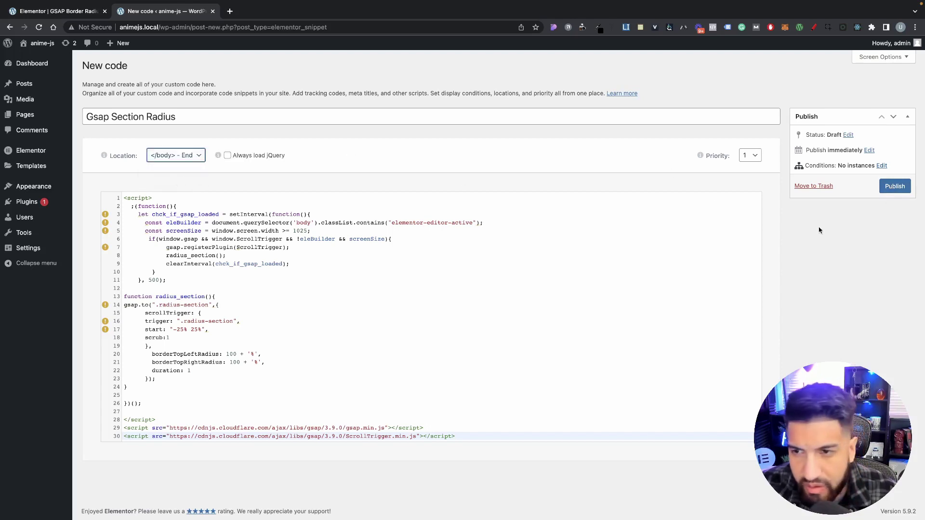
- Start publishing the snippet and set its display condition to include Singular, Pages
click(897, 188)
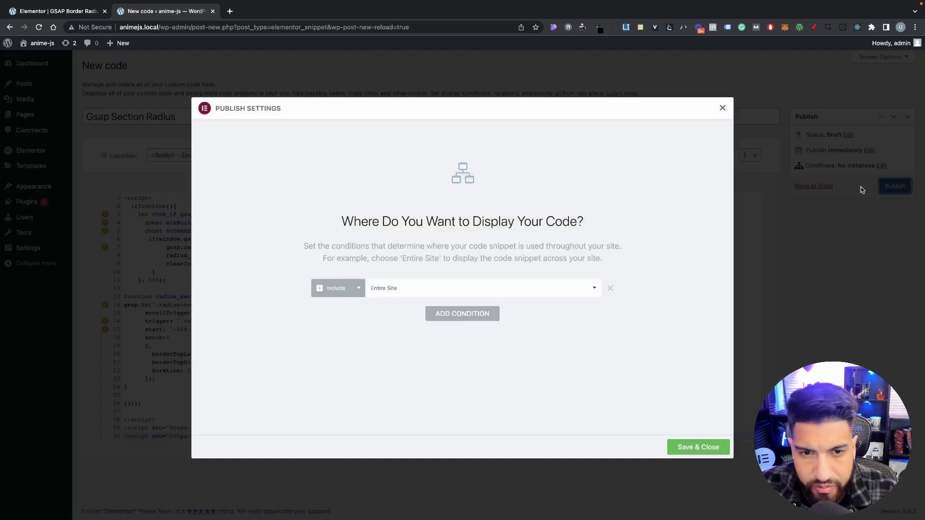
click(496, 295)
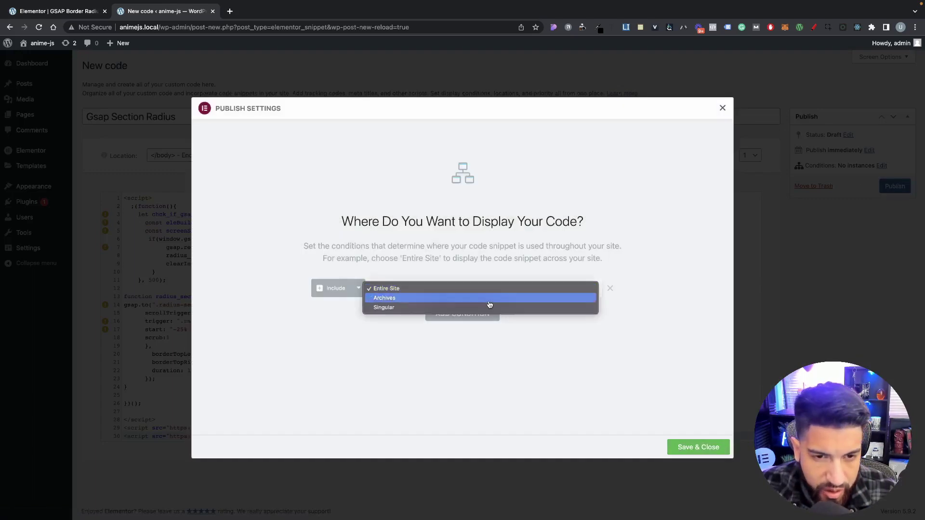
click(470, 308)
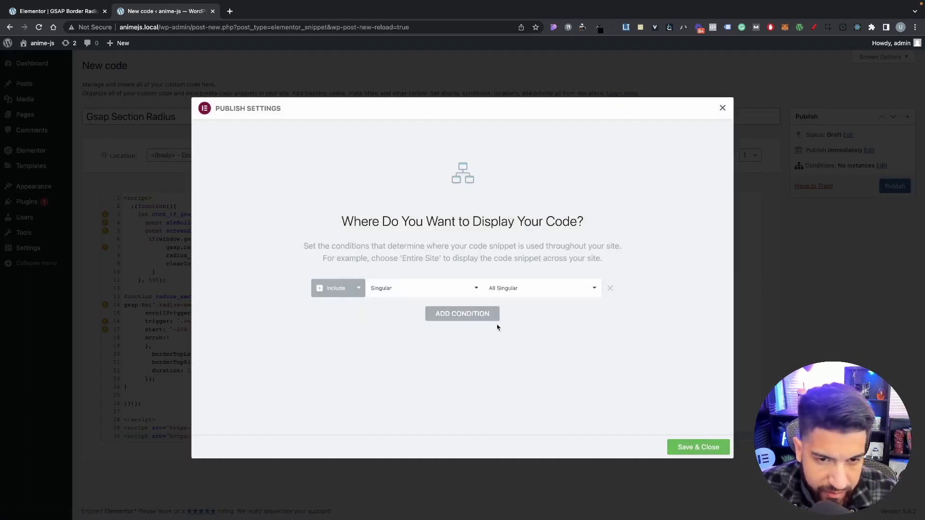
click(409, 289)
click(409, 289)
click(516, 289)
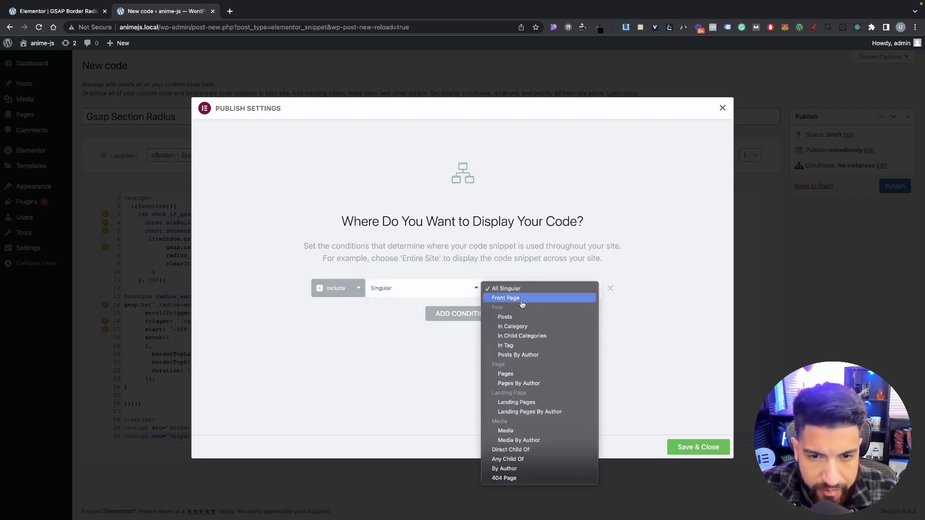
click(531, 373)
- Limit the display condition to the GSAP Border Radius page and save to publish the snippet
click(568, 290)
click(557, 312)
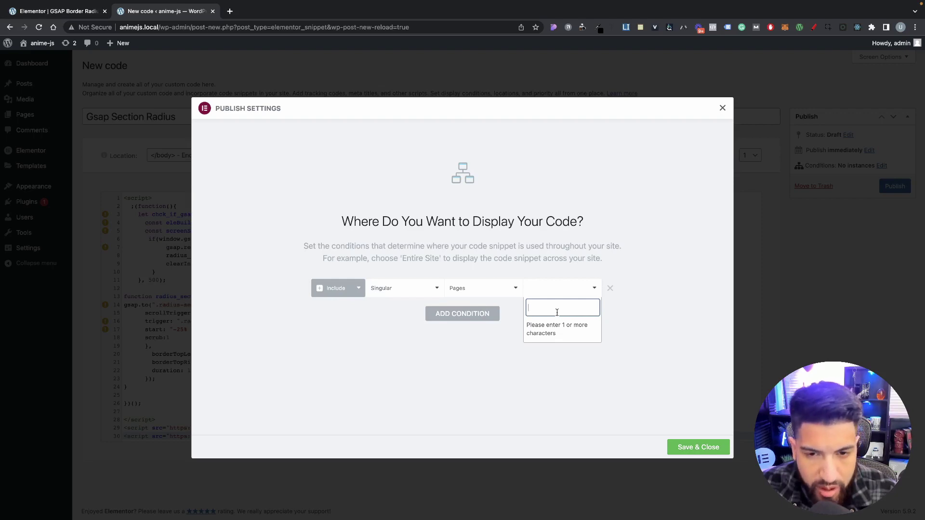
text(gsa)
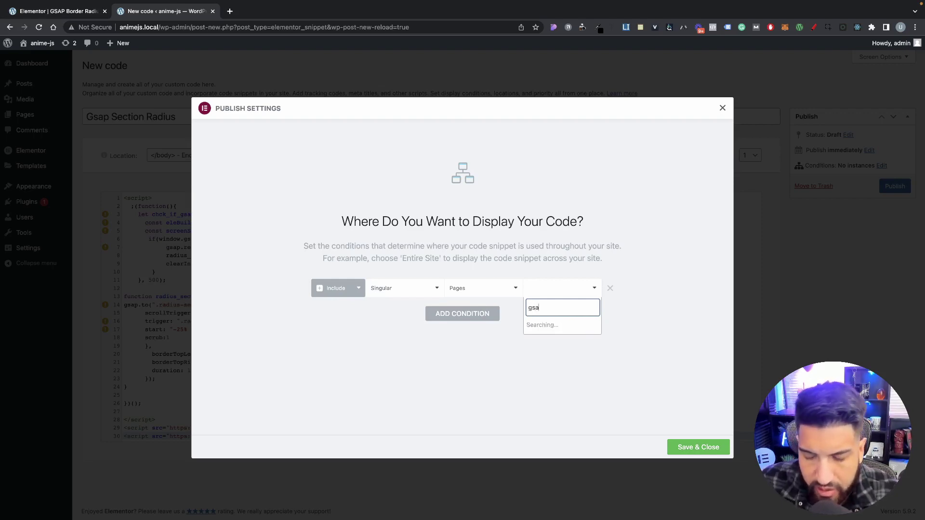
text(p)
click(565, 331)
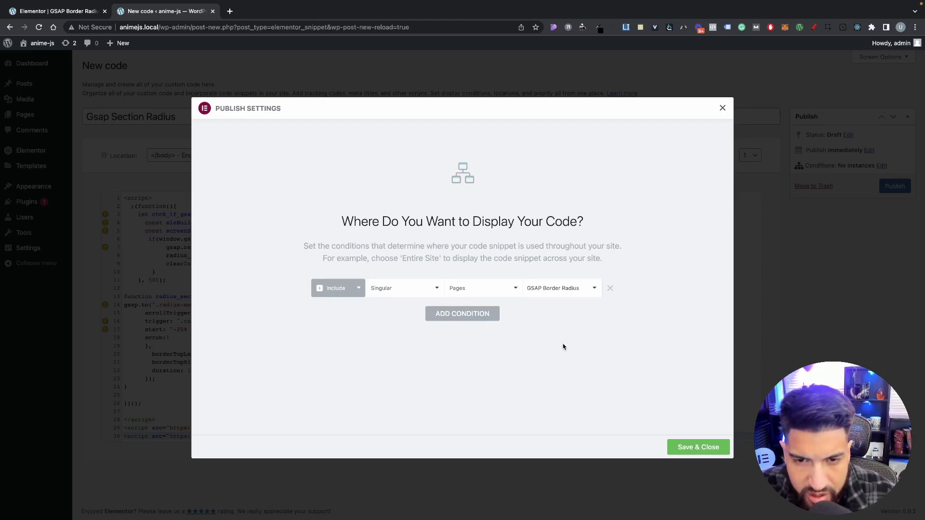
click(691, 451)
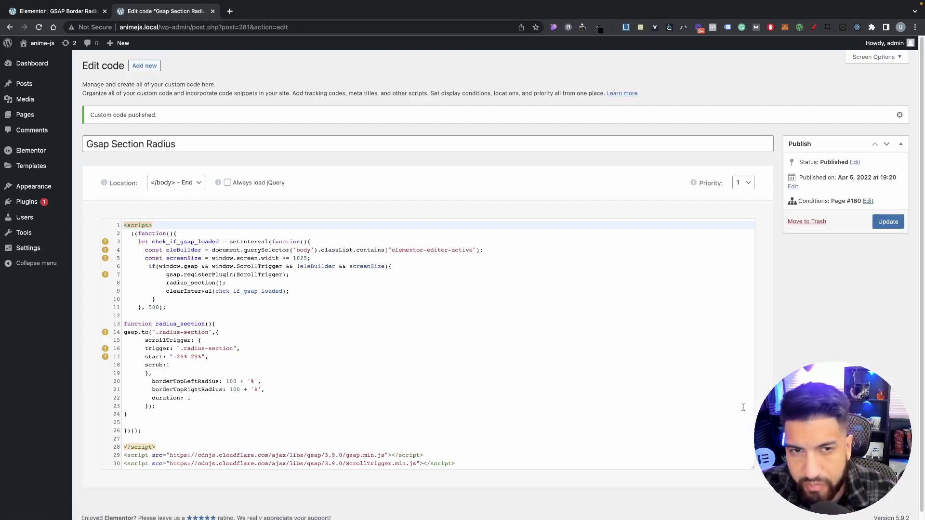
- Preview the GSAP Border Radius page and examine the dark How It Works section's corner radius animation during scrolling
click(77, 13)
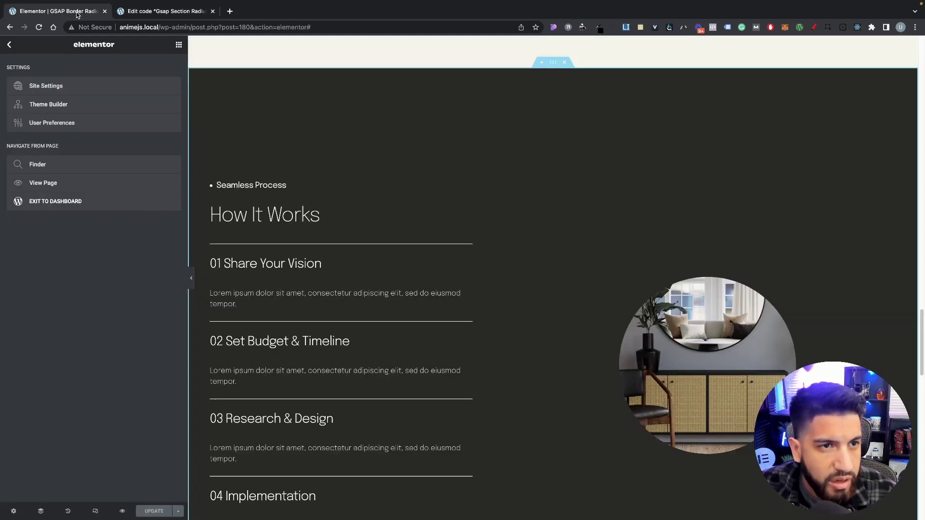
click(122, 512)
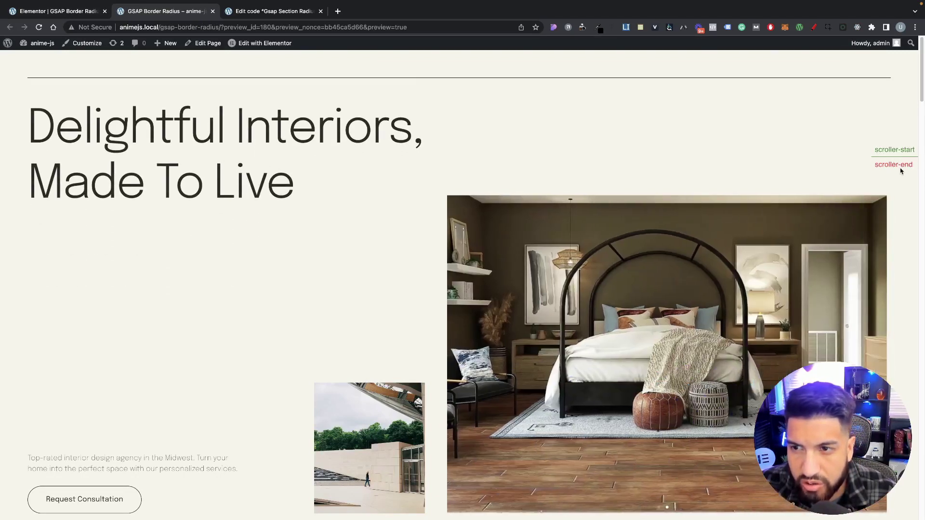
scroll(831, 221, down, 3)
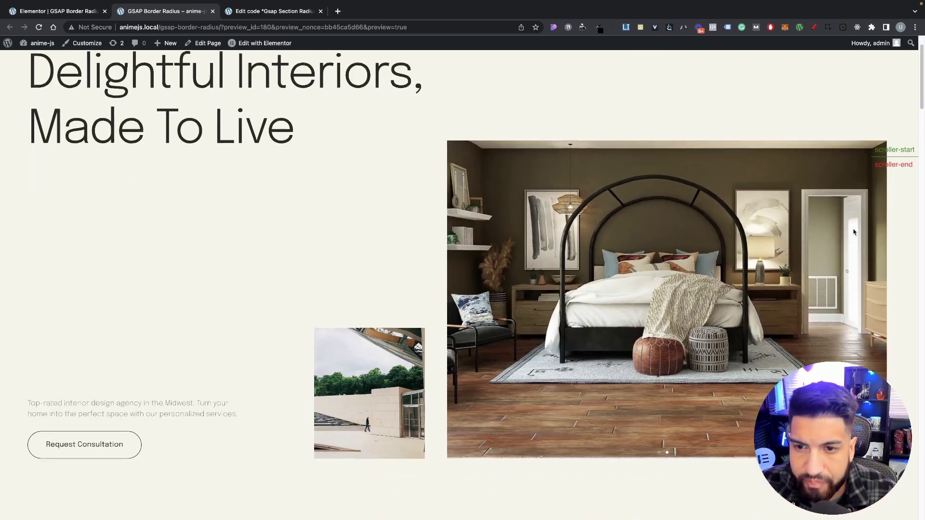
scroll(878, 166, down, 10)
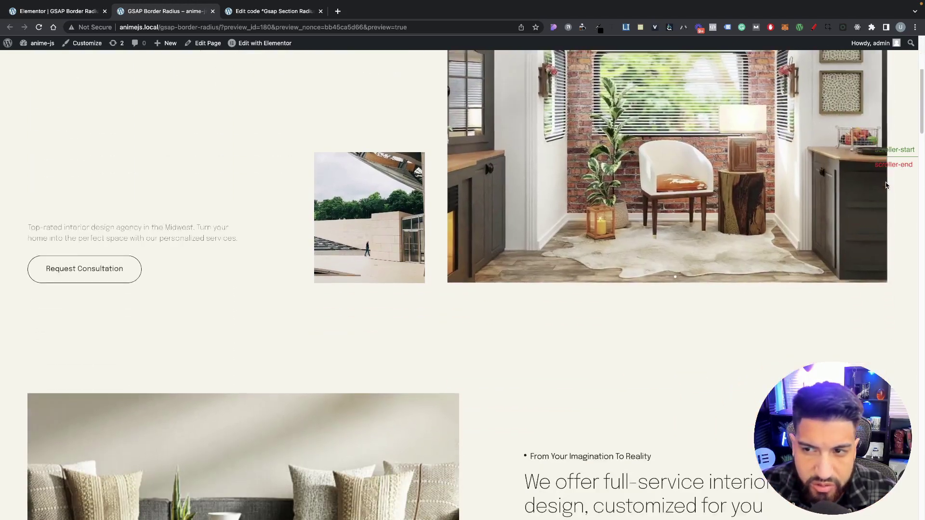
scroll(877, 219, down, 12)
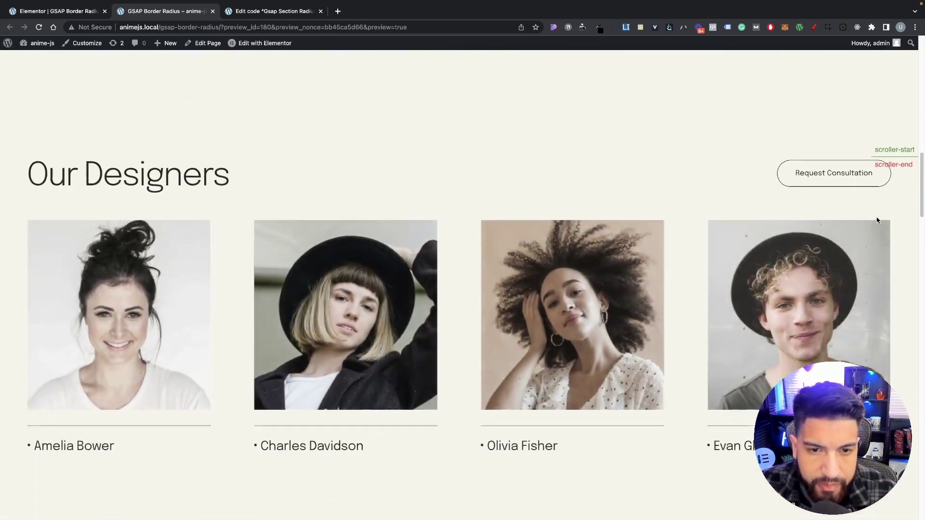
scroll(879, 223, down, 5)
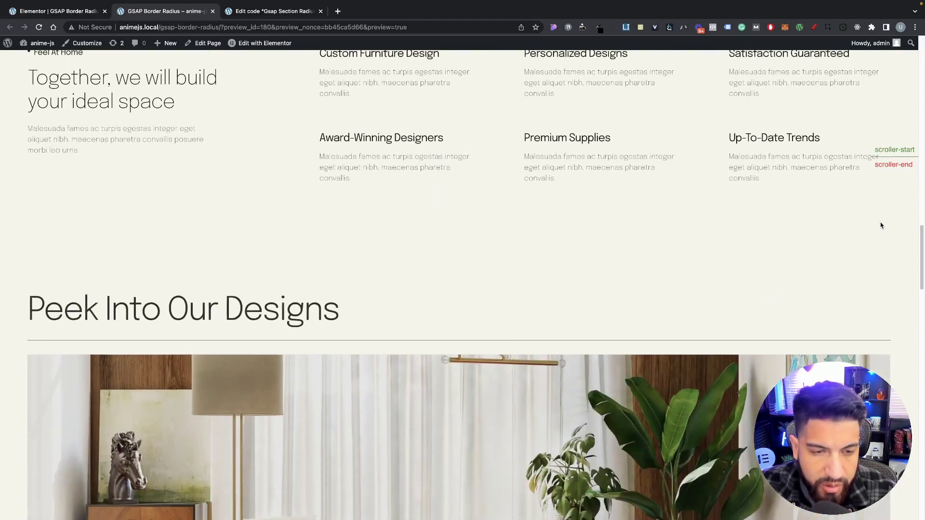
scroll(881, 224, down, 7)
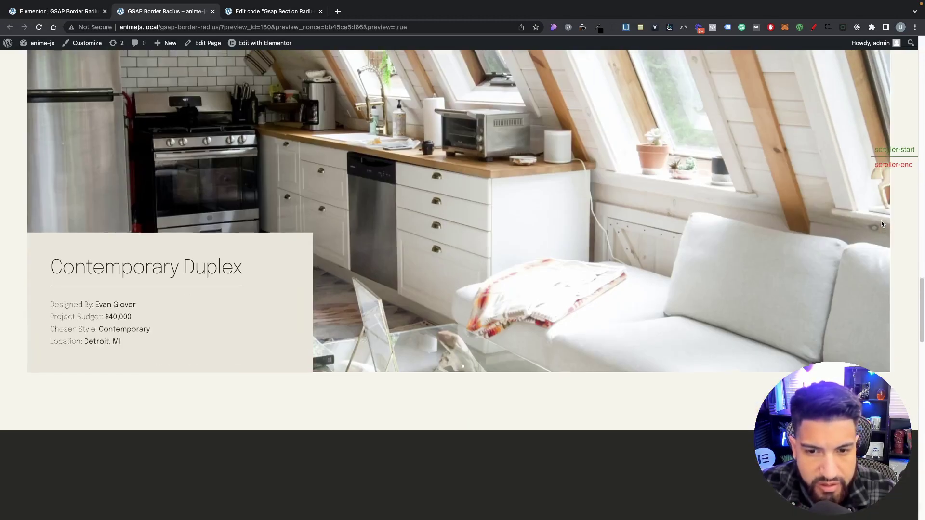
scroll(882, 225, down, 1)
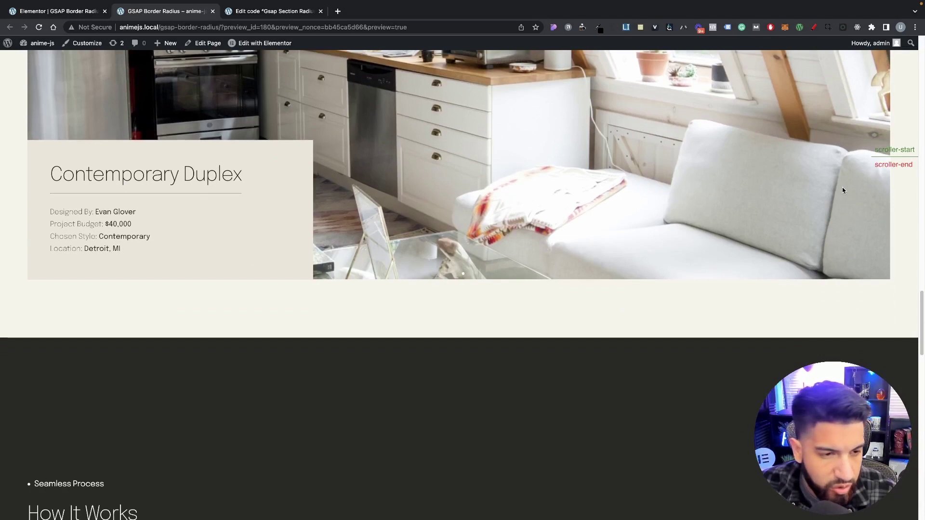
scroll(831, 178, down, 1)
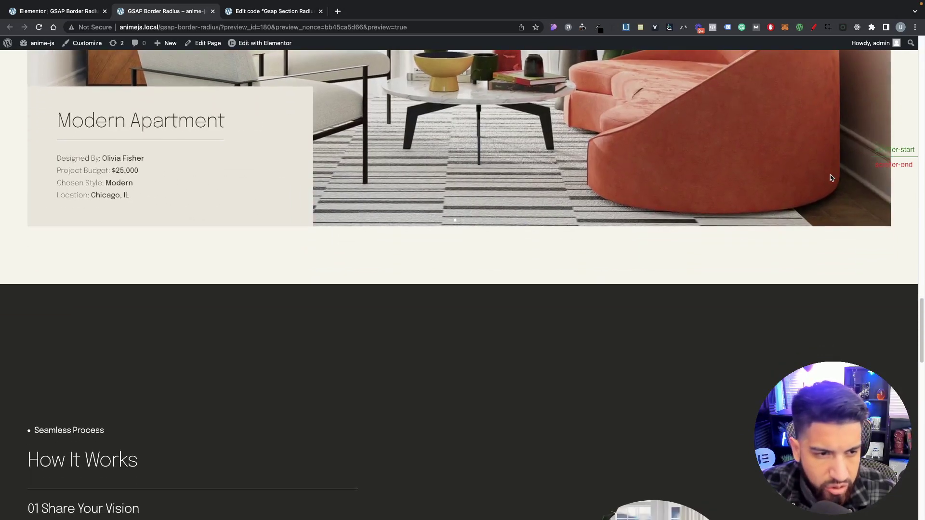
scroll(831, 177, down, 3)
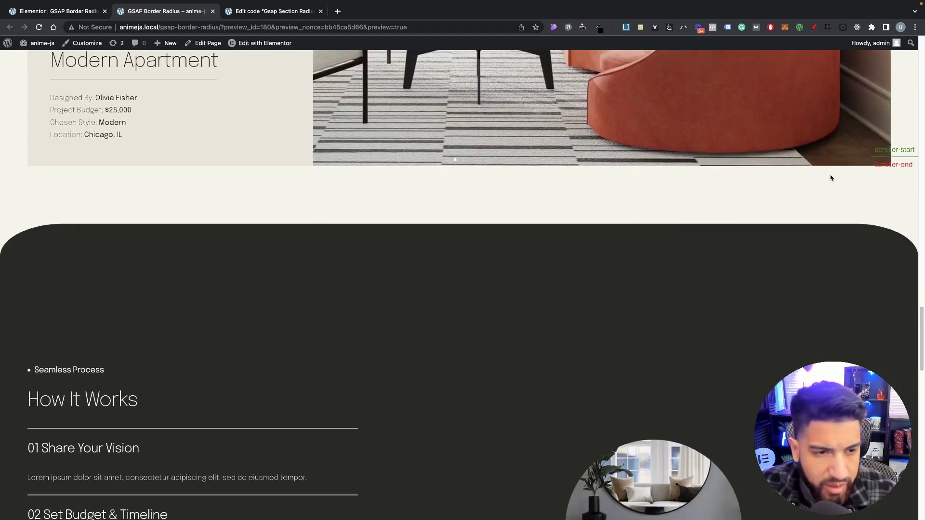
scroll(831, 178, down, 2)
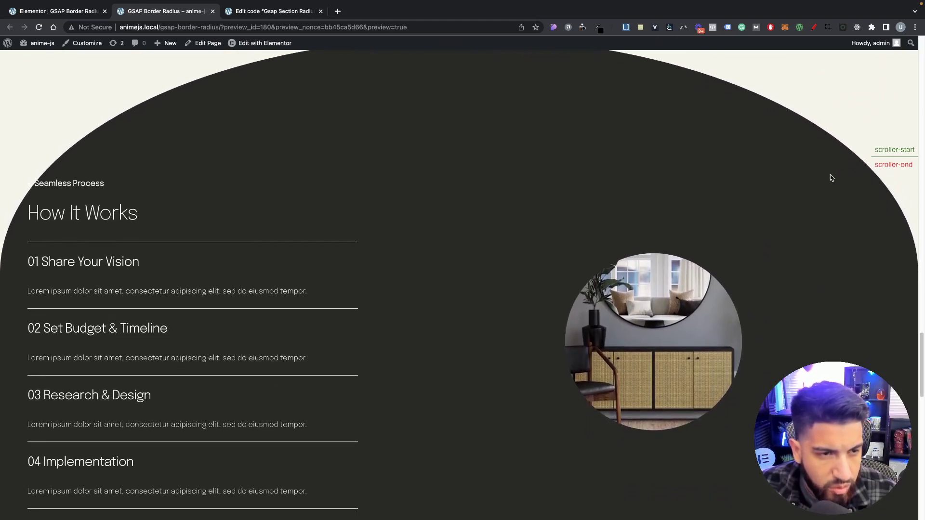
scroll(830, 177, up, 1)
scroll(831, 177, up, 2)
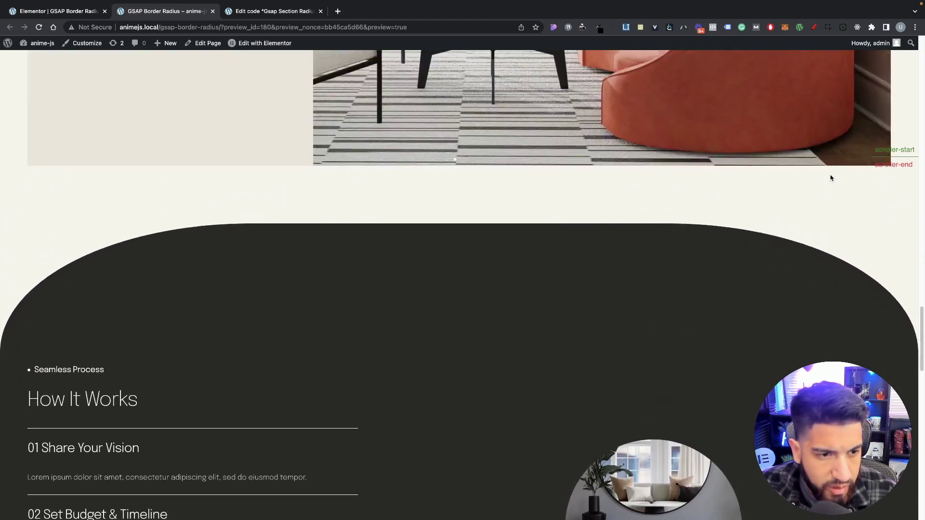
scroll(830, 177, down, 3)
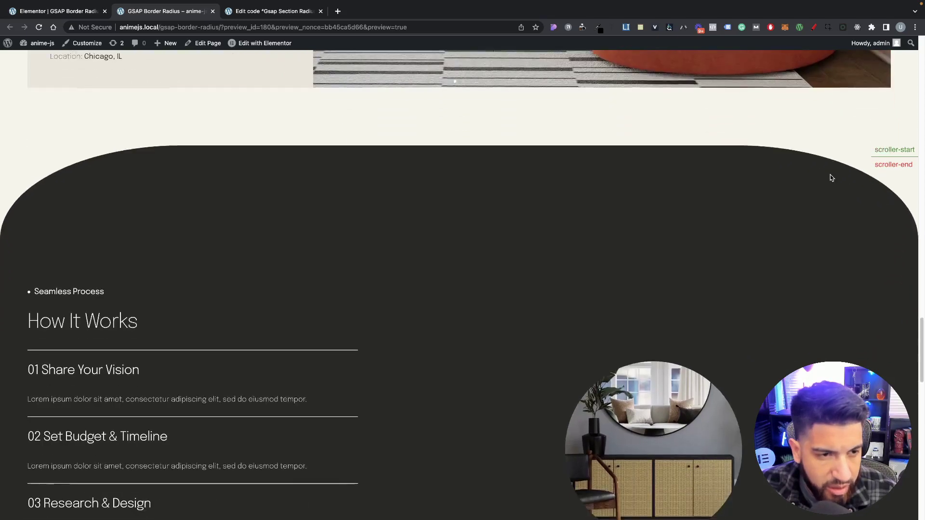
scroll(386, 214, down, 2)
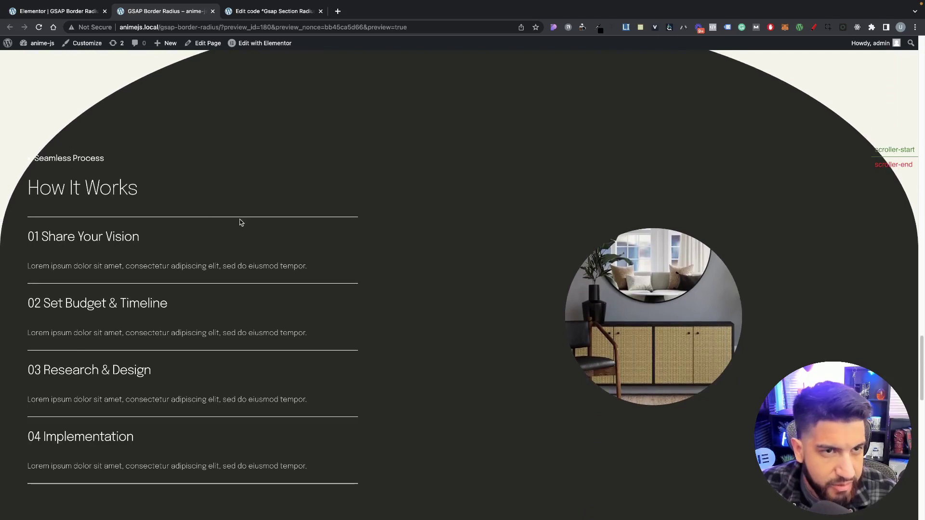
- Examine the circular image animations in both How It Works blocks against the ScrollTrigger start and end markers
scroll(309, 237, down, 1)
scroll(481, 279, down, 4)
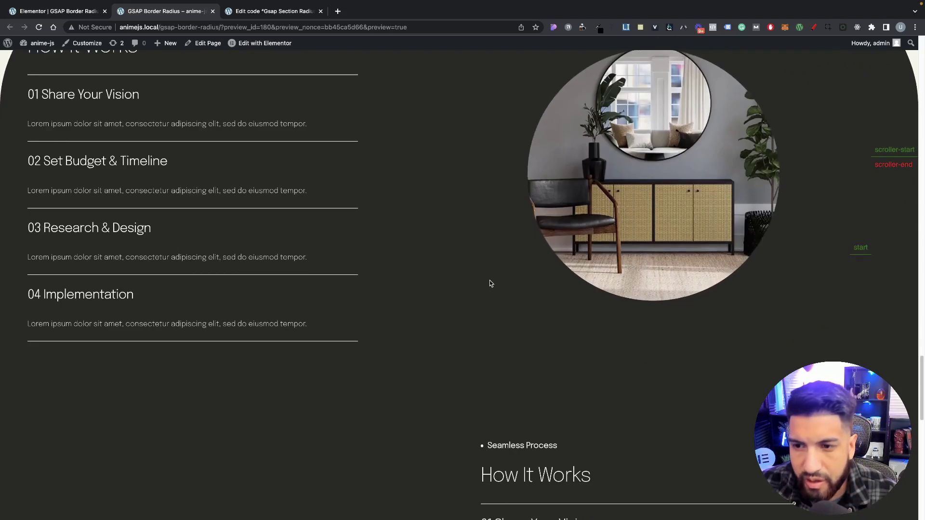
scroll(784, 296, down, 1)
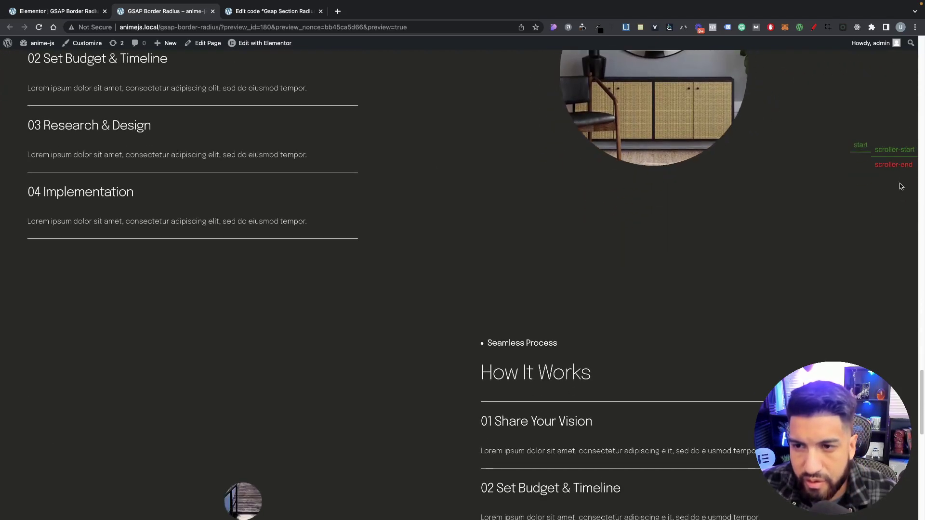
scroll(867, 198, up, 1)
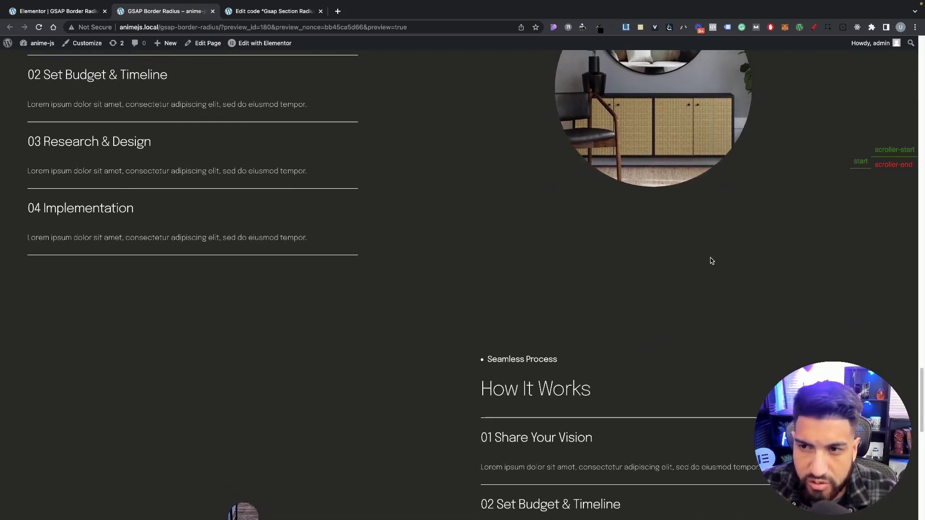
scroll(532, 309, down, 1)
scroll(531, 309, down, 2)
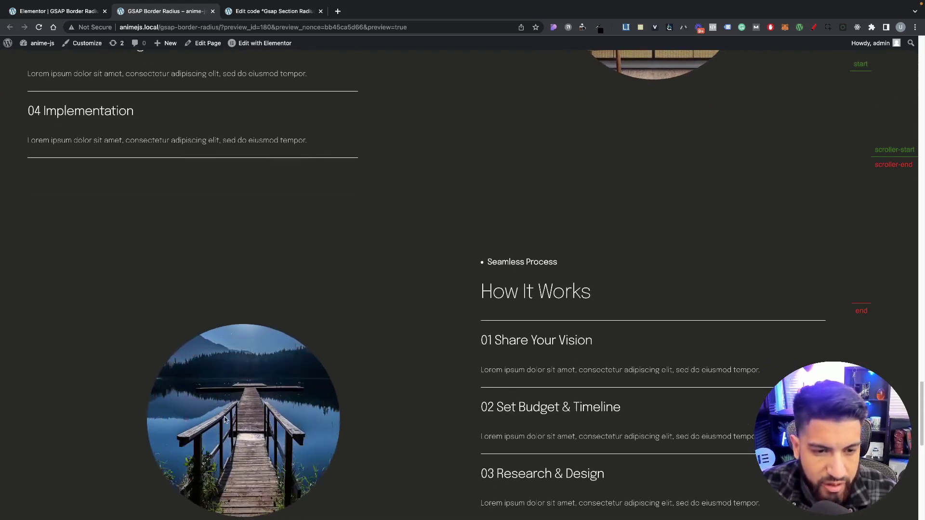
scroll(867, 277, up, 1)
scroll(894, 277, up, 2)
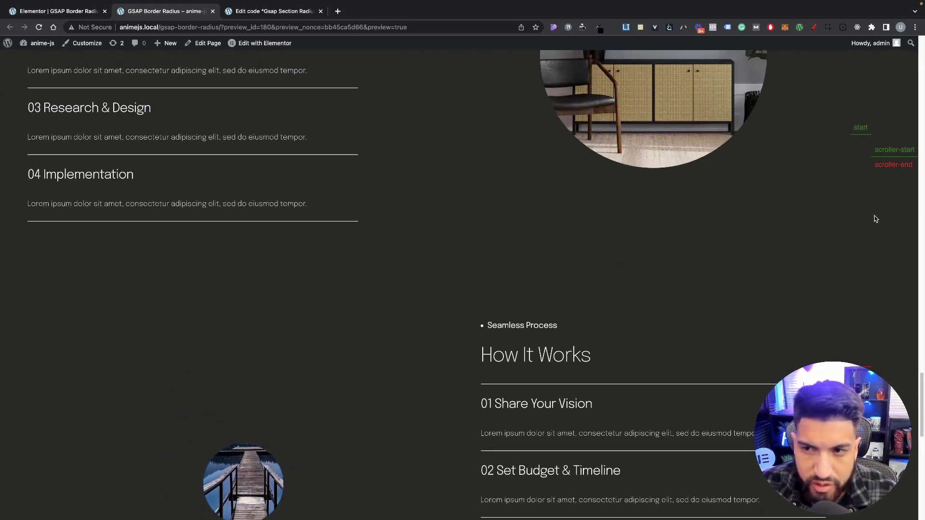
scroll(872, 217, up, 1)
scroll(446, 393, down, 3)
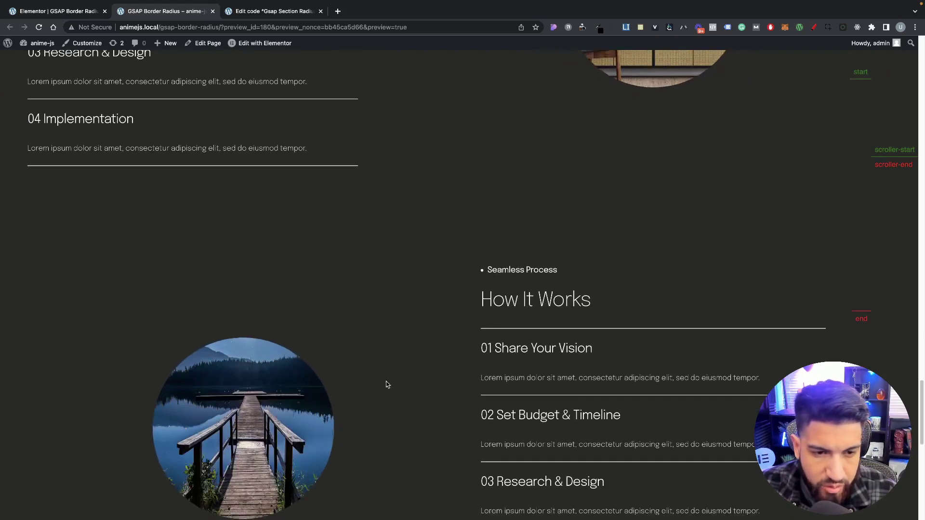
scroll(386, 382, down, 6)
scroll(426, 269, up, 8)
scroll(392, 248, down, 8)
scroll(266, 174, up, 5)
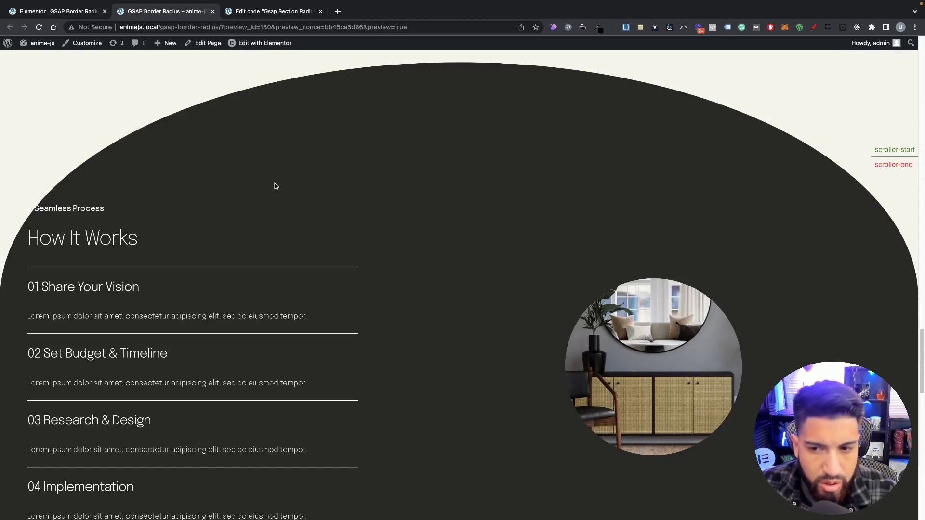
- In the Elementor editor, set the dark radius-section's top padding to 17 and update the page
click(60, 11)
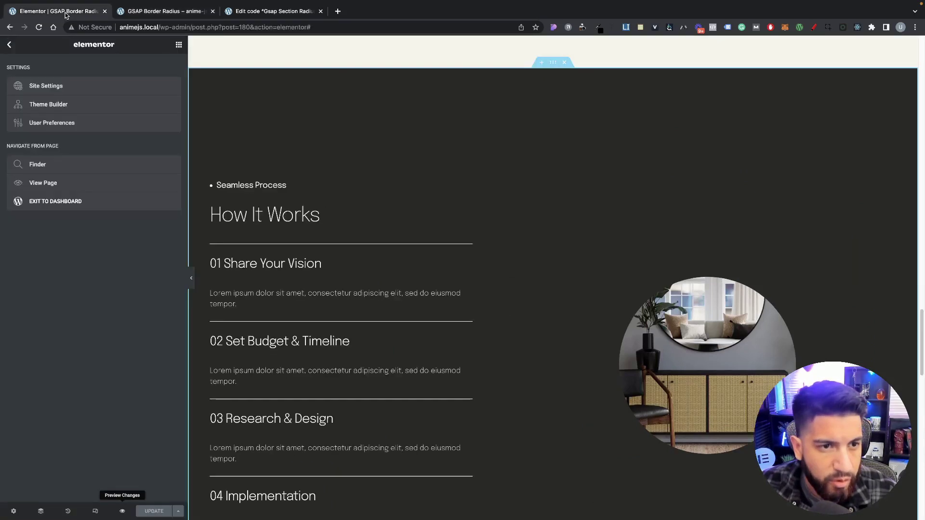
click(553, 63)
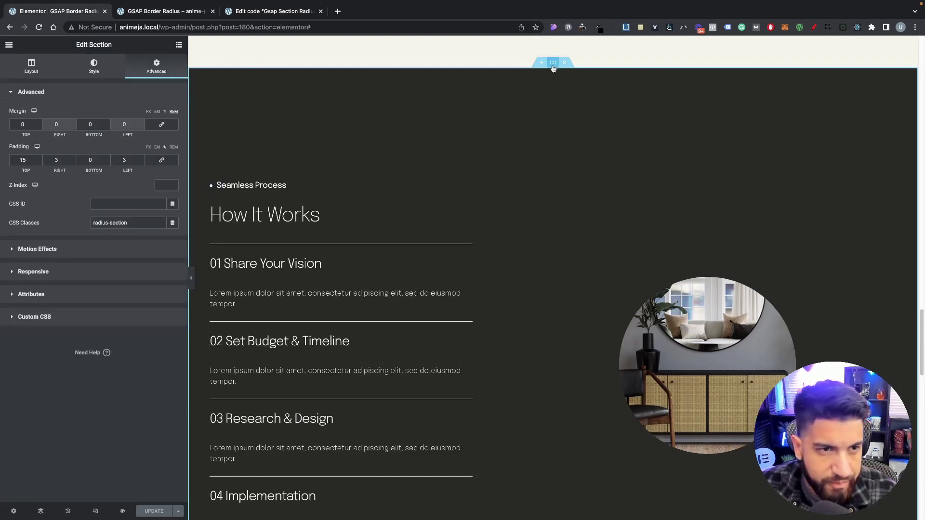
drag(29, 160, 13, 160)
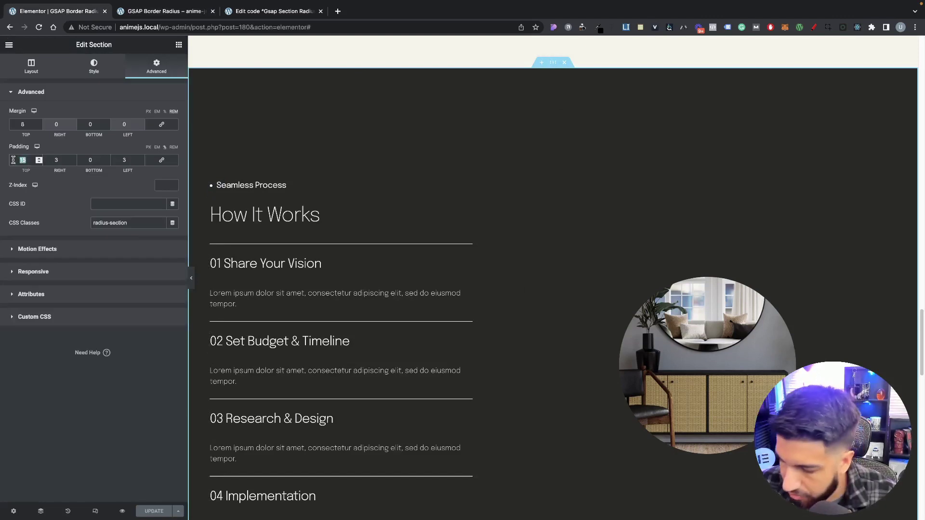
text(17)
click(150, 511)
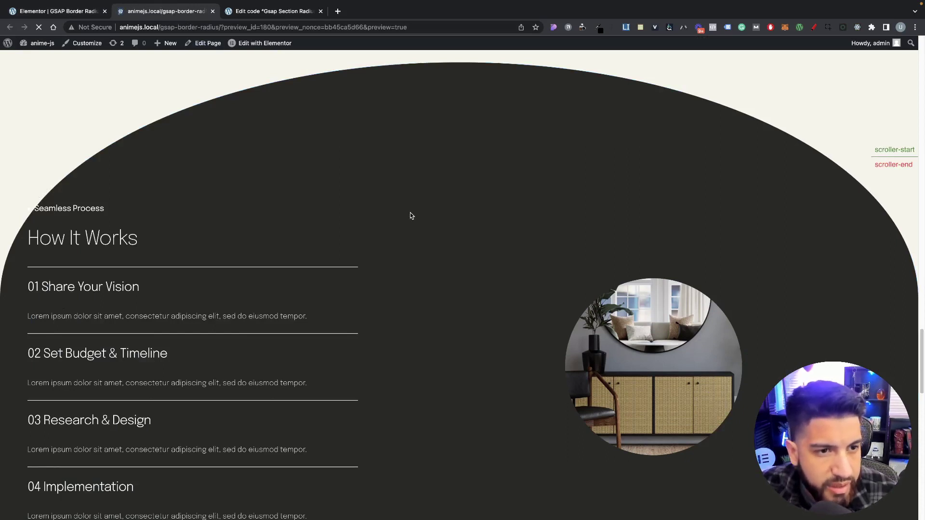
- Check in the reloaded page preview whether the curved corners still overlap the Seamless Process text
scroll(362, 245, down, 6)
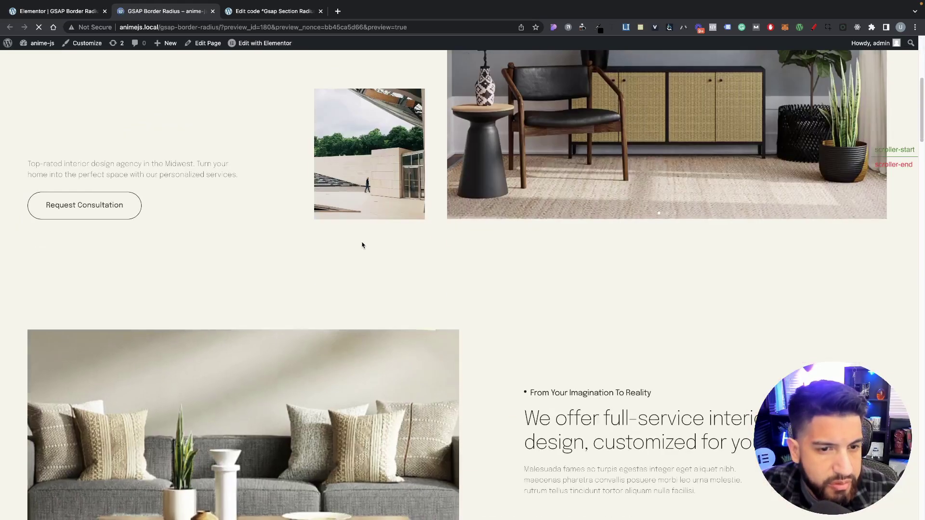
scroll(366, 246, down, 20)
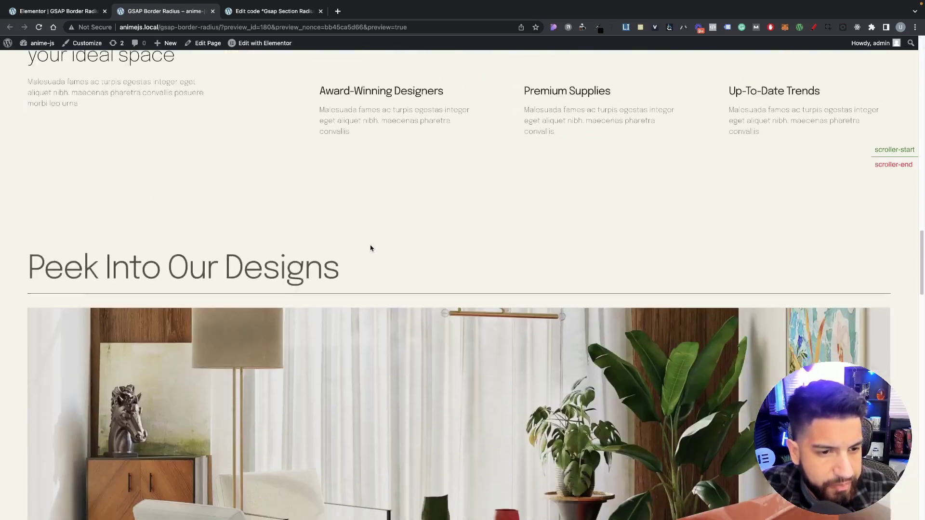
scroll(370, 248, down, 15)
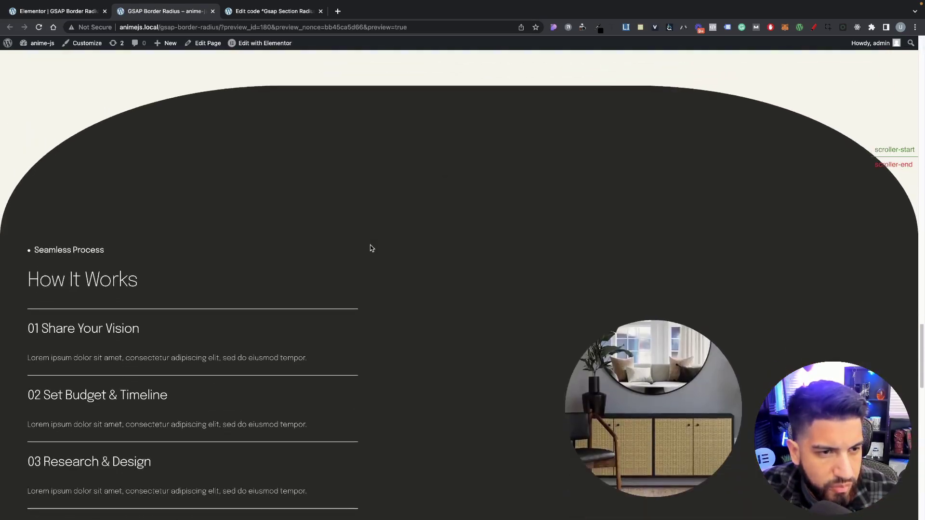
scroll(372, 248, down, 3)
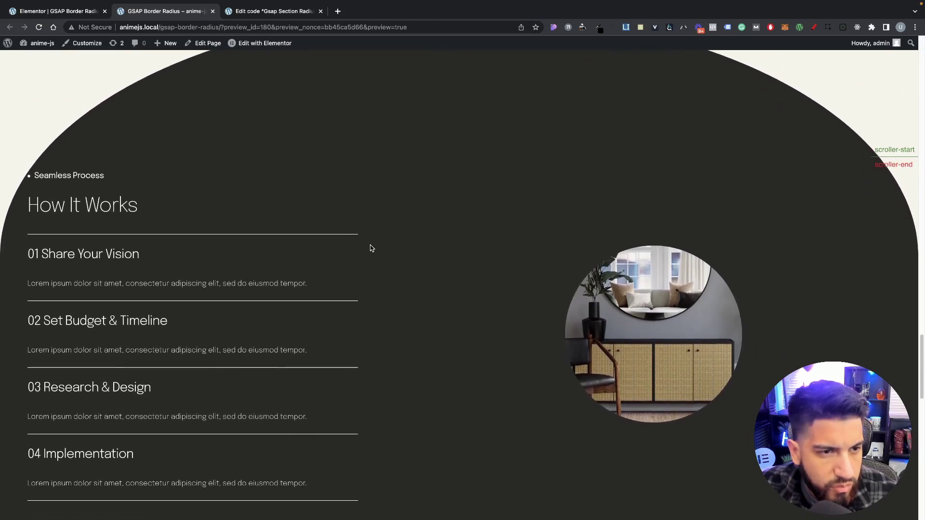
- Increase the radius-section's top padding to 22 in the Elementor editor and update the page
click(52, 12)
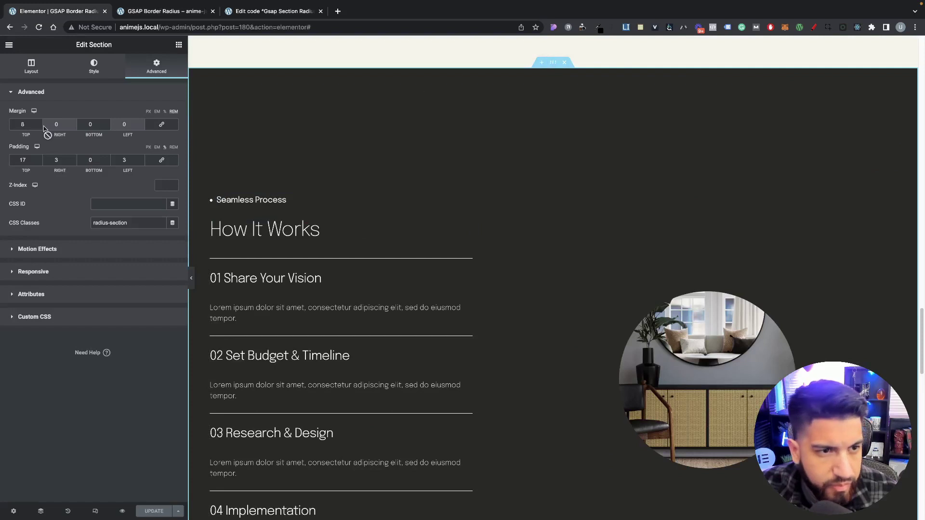
click(38, 158)
click(39, 158)
click(39, 158)
click(39, 158)
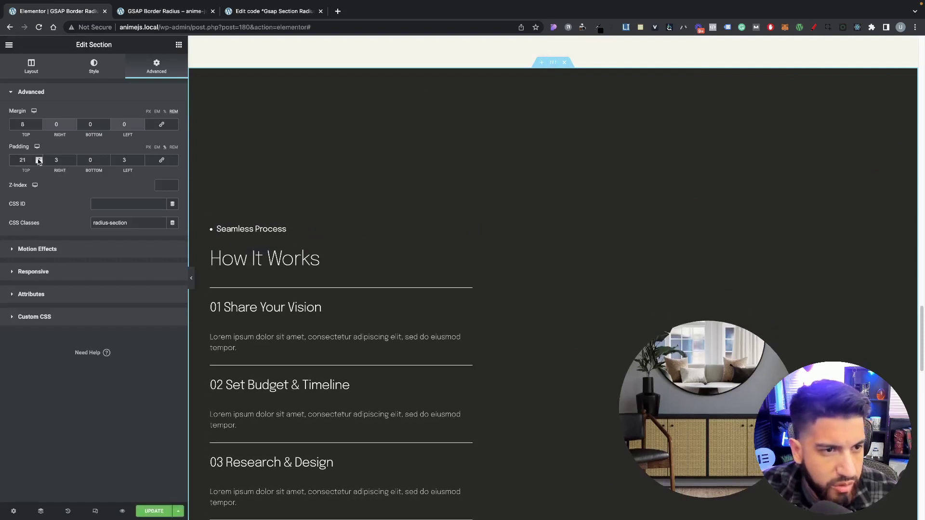
click(39, 158)
click(161, 512)
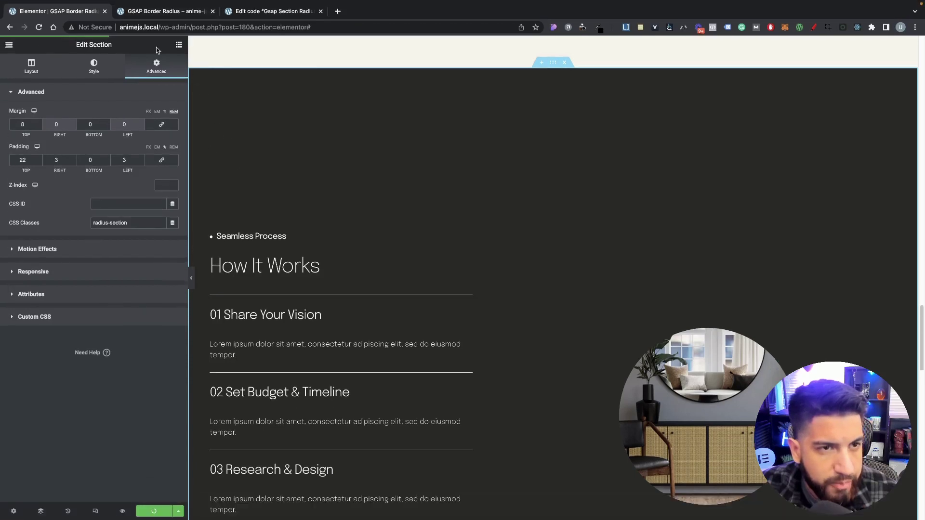
- Recheck the heading's clearance from the curved corners in the reloaded page preview, and return to the Elementor editor
click(143, 16)
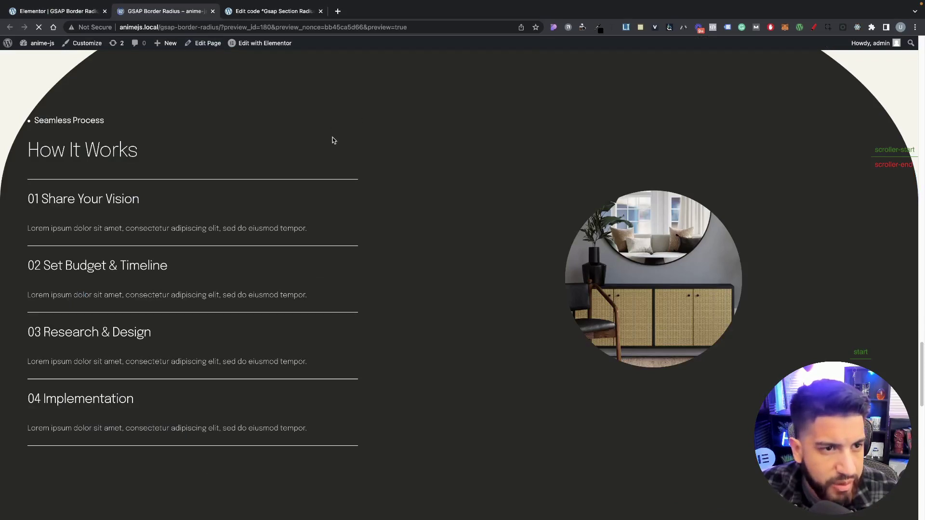
scroll(273, 182, down, 10)
scroll(305, 206, down, 20)
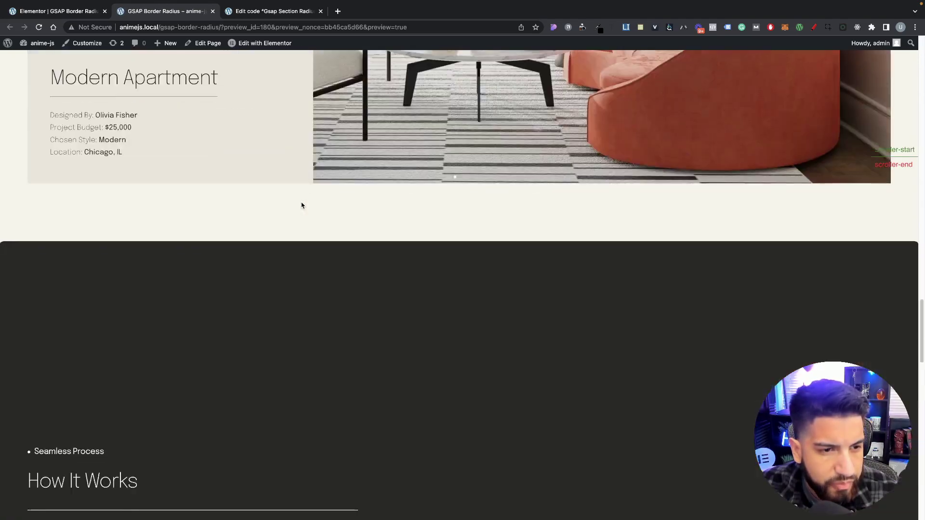
scroll(302, 206, down, 5)
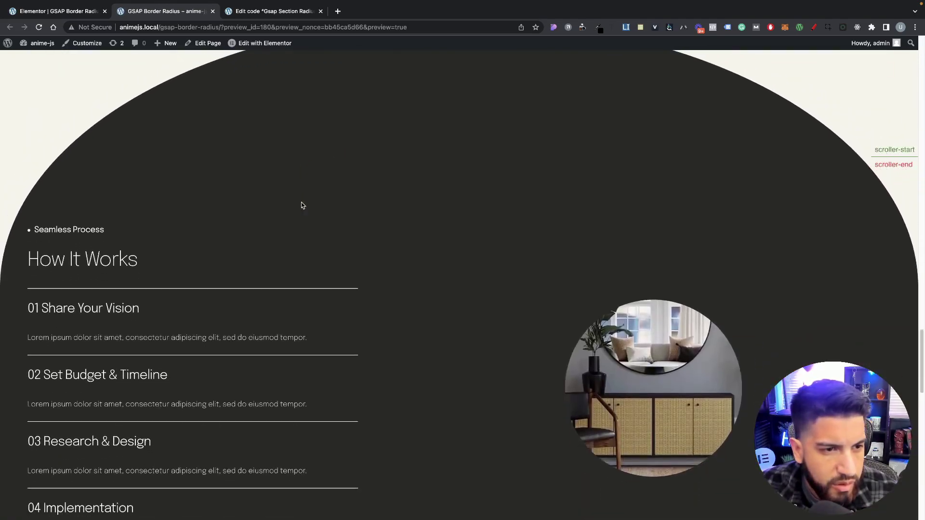
scroll(301, 205, down, 3)
scroll(326, 198, up, 3)
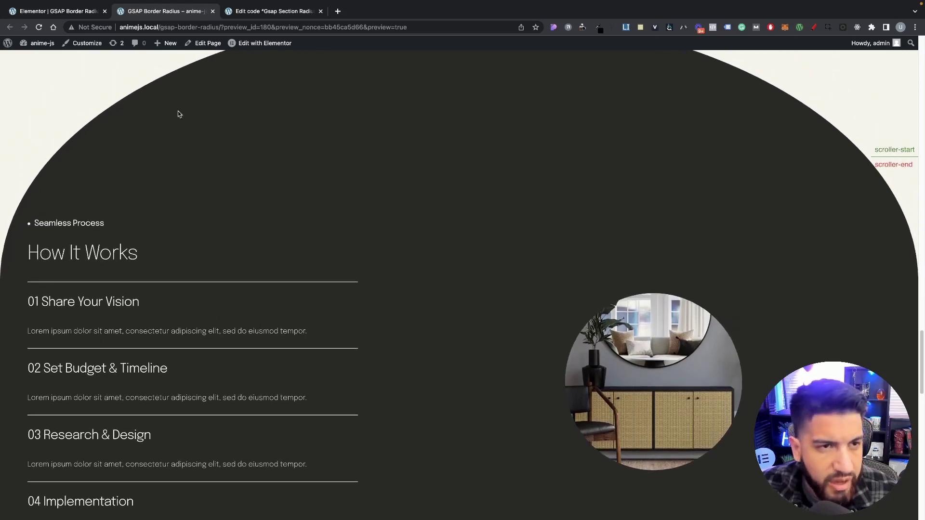
click(67, 13)
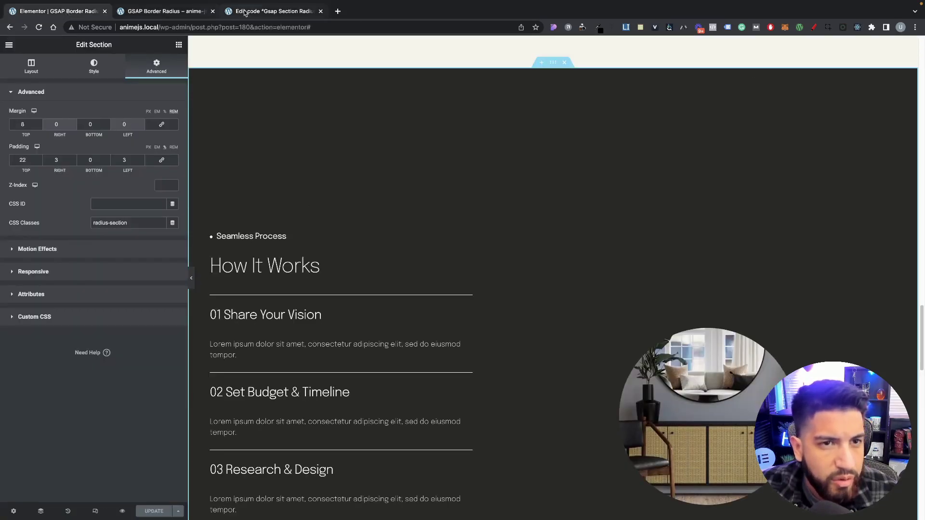